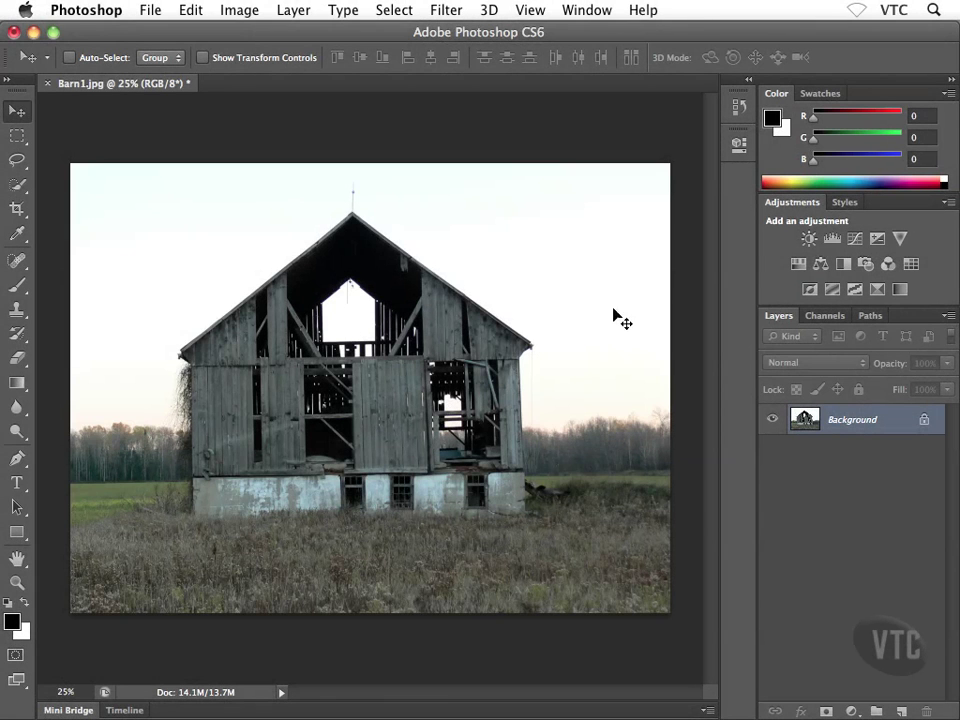
# - Flip between the Color/Swatches, Adjustments/Styles and Layers/Channels tabs, returning to the originals
pyautogui.click(816, 94)
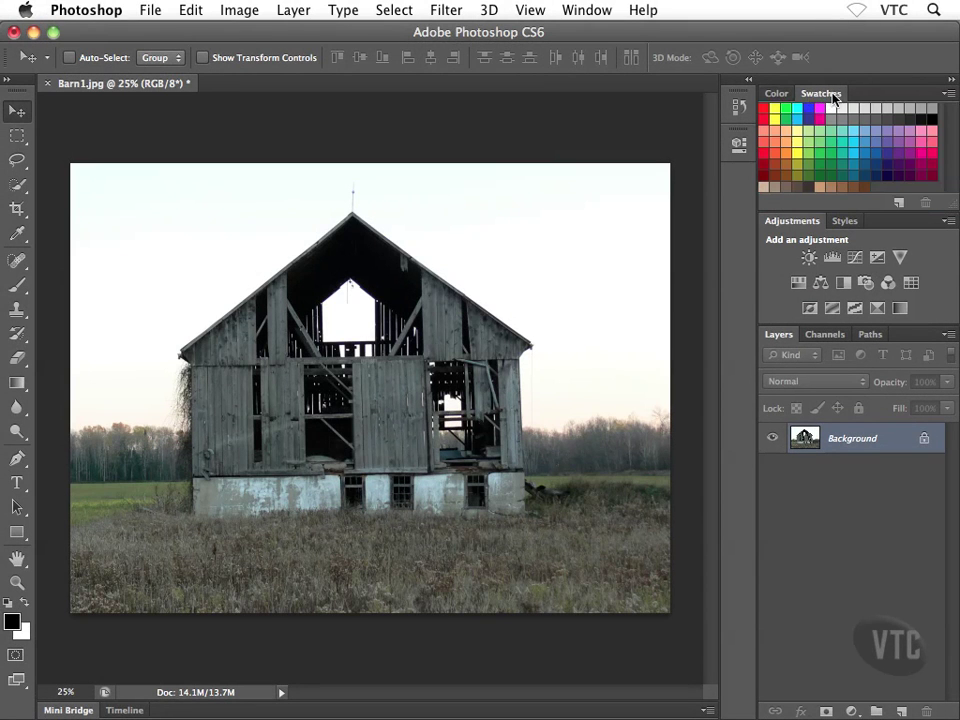
pyautogui.click(776, 93)
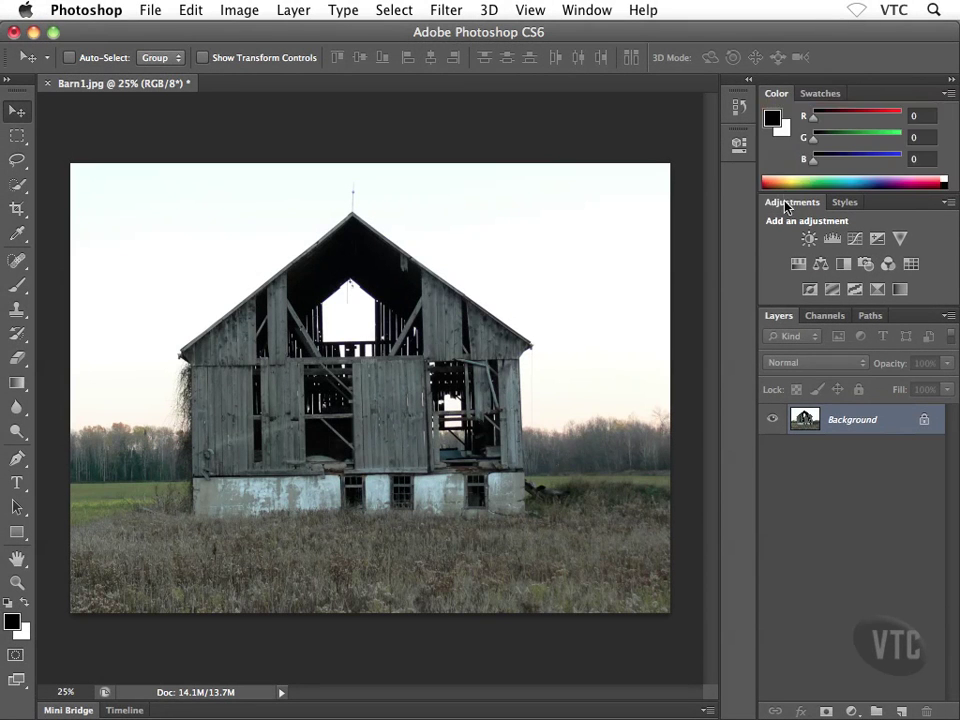
pyautogui.click(842, 203)
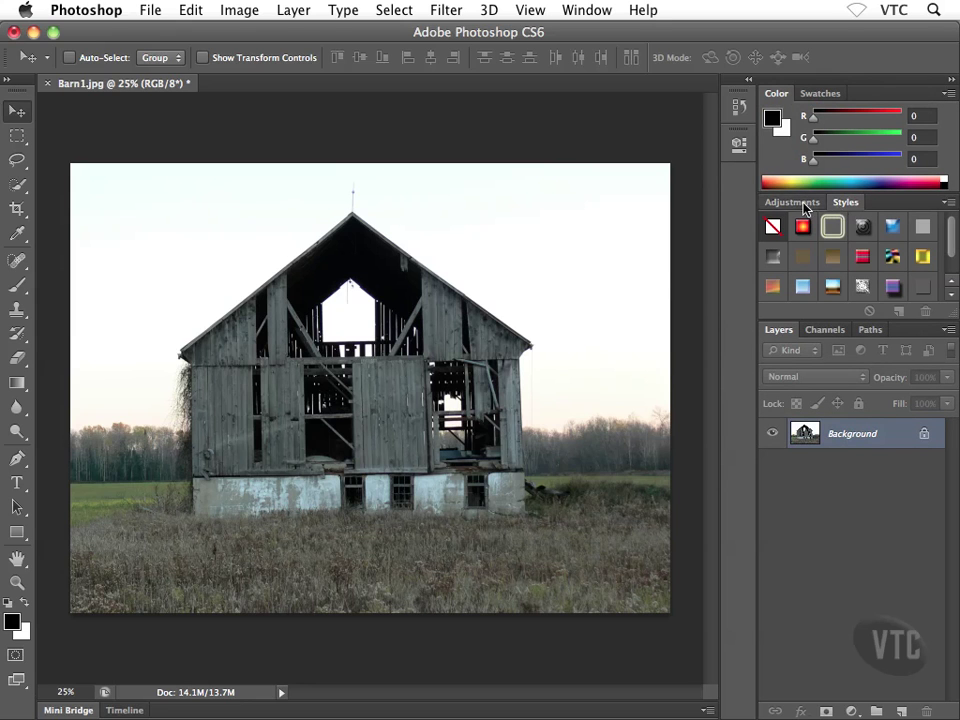
pyautogui.click(808, 203)
pyautogui.click(822, 317)
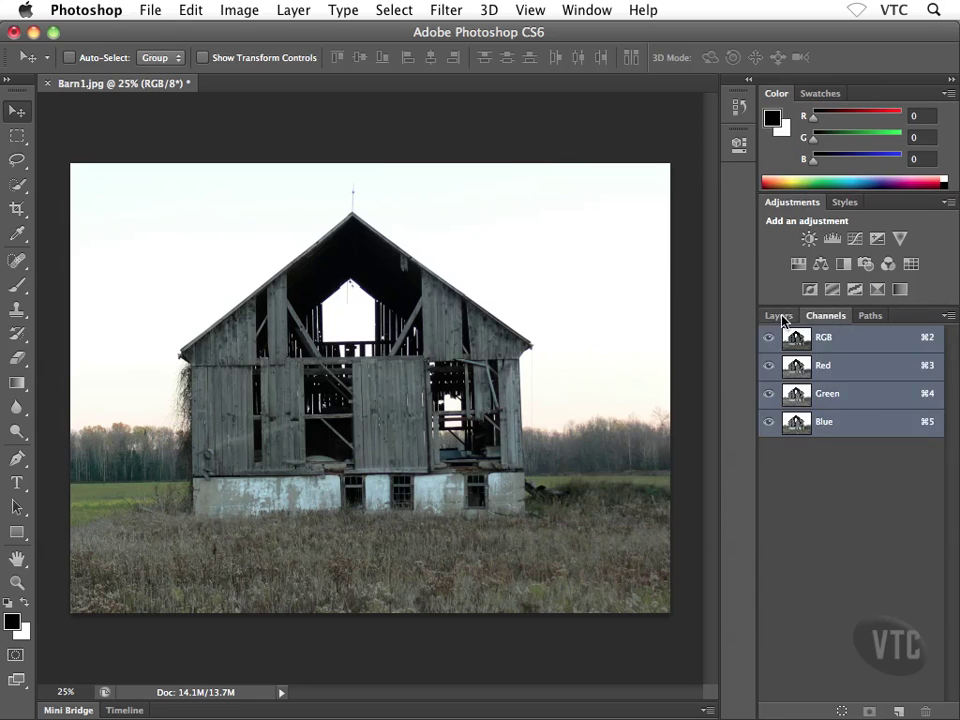
pyautogui.click(780, 317)
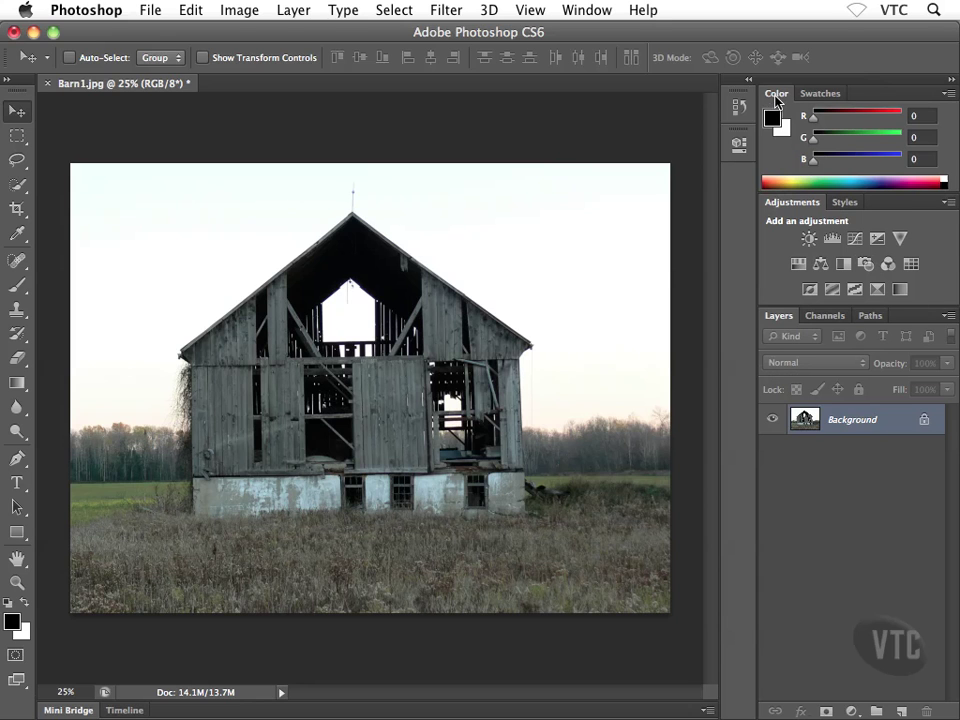
pyautogui.click(815, 94)
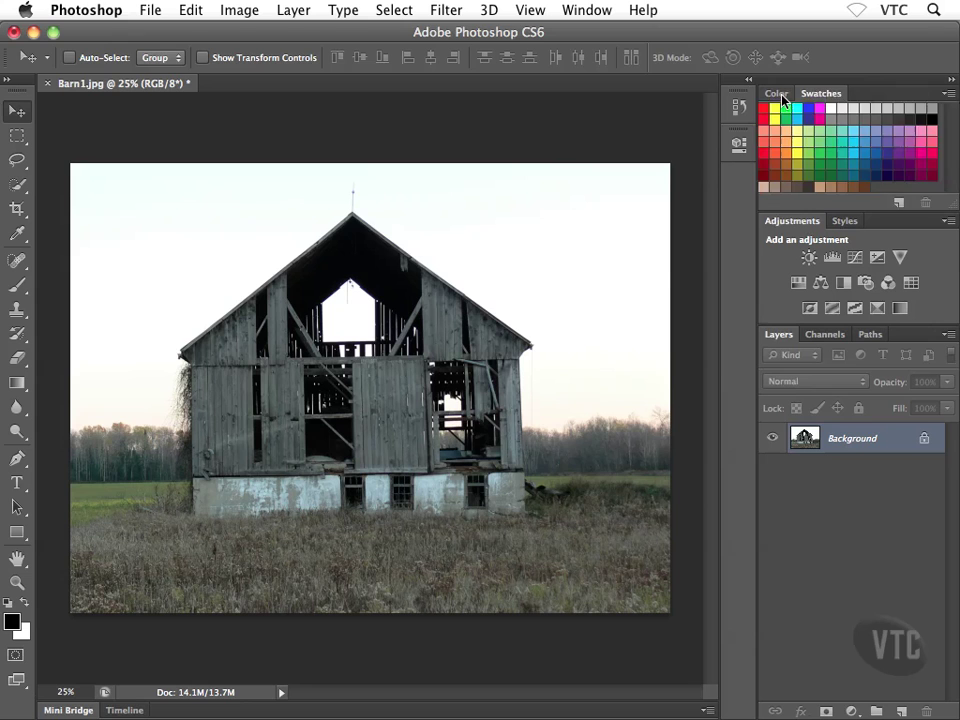
pyautogui.click(772, 95)
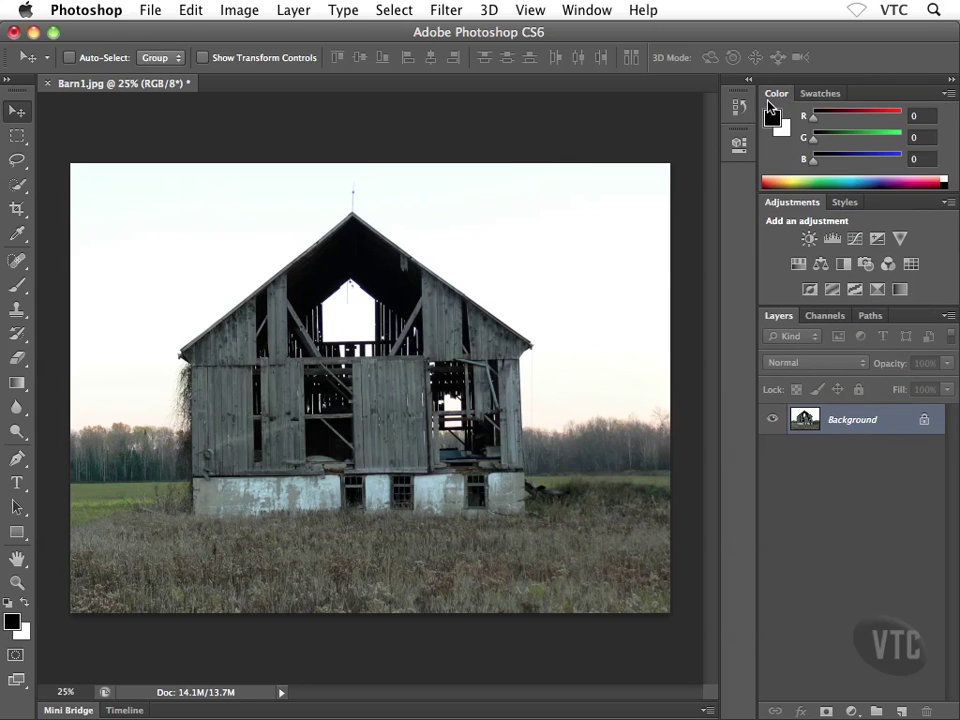
# - Open the Color and Layers panel option menus and close them without choosing anything
pyautogui.click(948, 94)
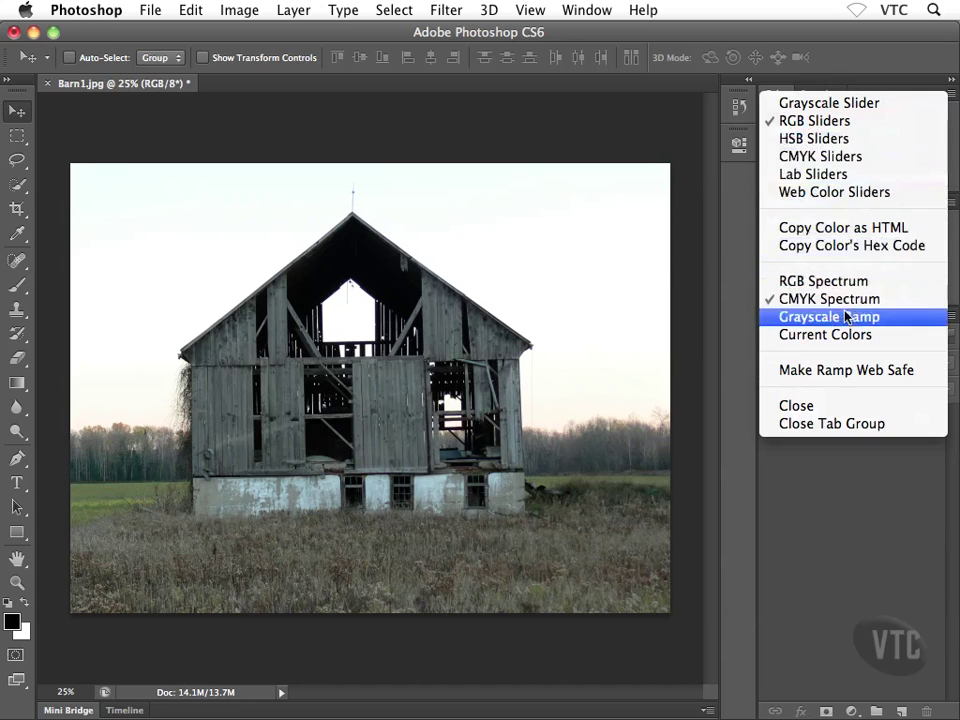
pyautogui.click(876, 71)
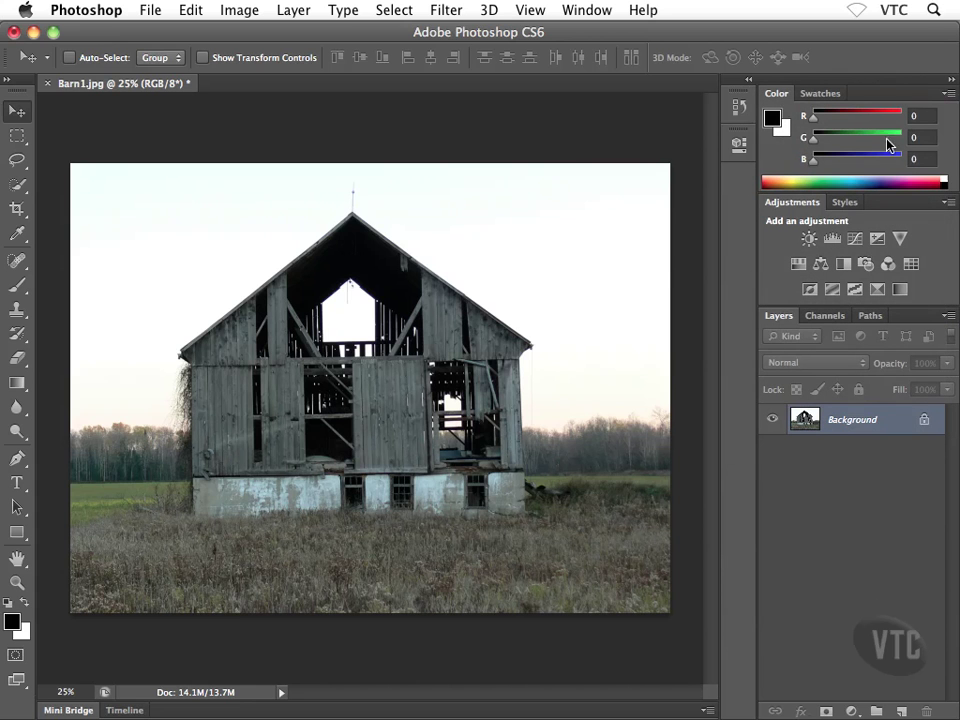
pyautogui.click(947, 317)
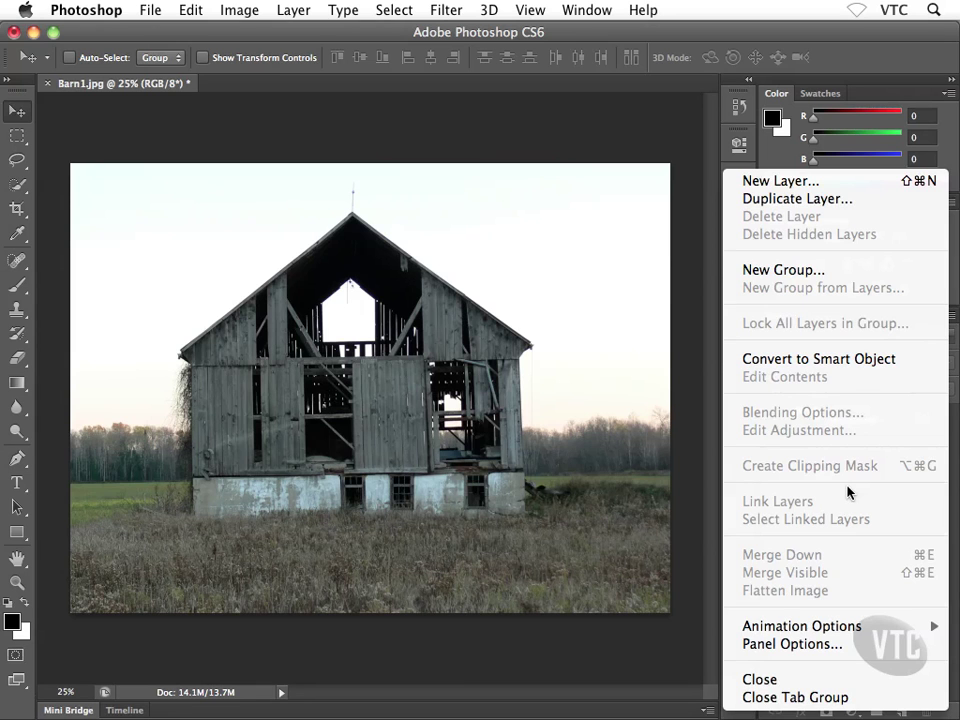
pyautogui.click(690, 484)
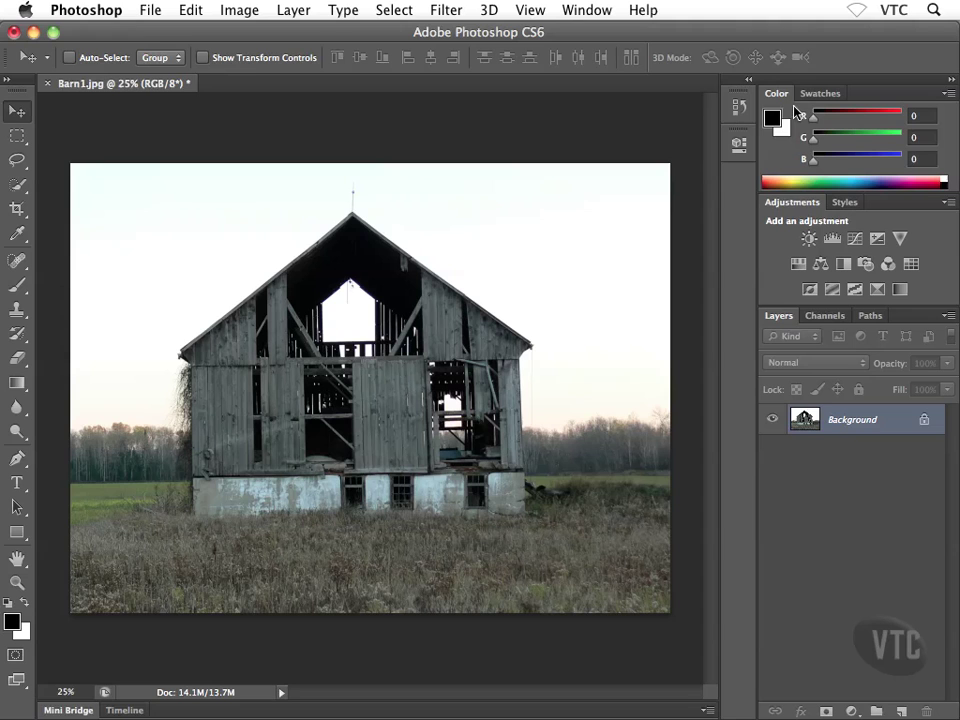
# - Expand the History and Properties panels from the dock, then collapse each back to its icon
pyautogui.click(739, 111)
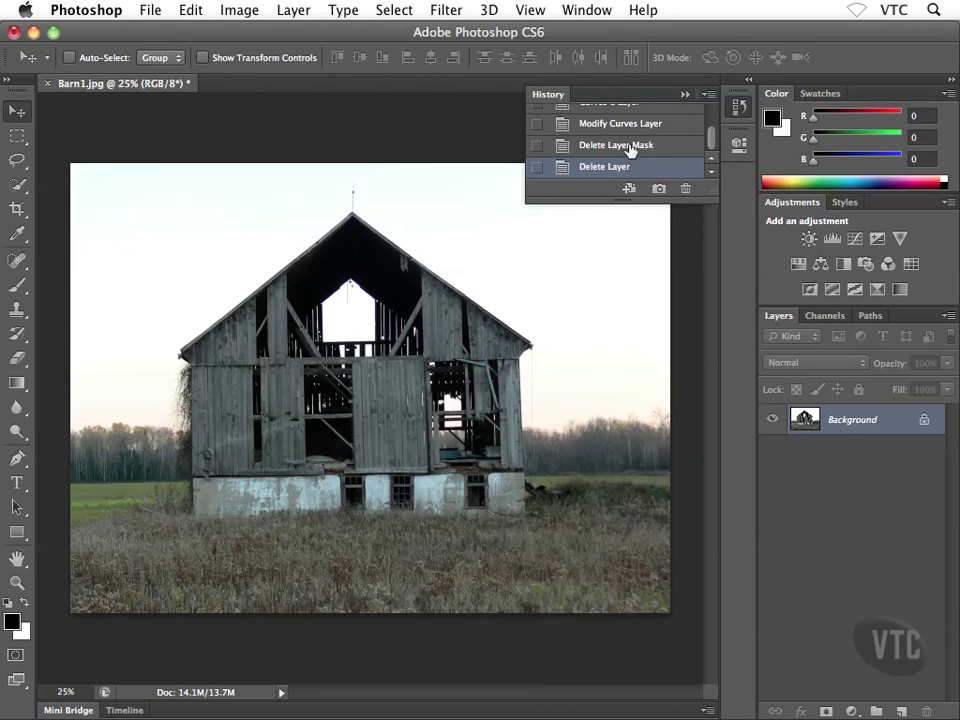
pyautogui.click(685, 95)
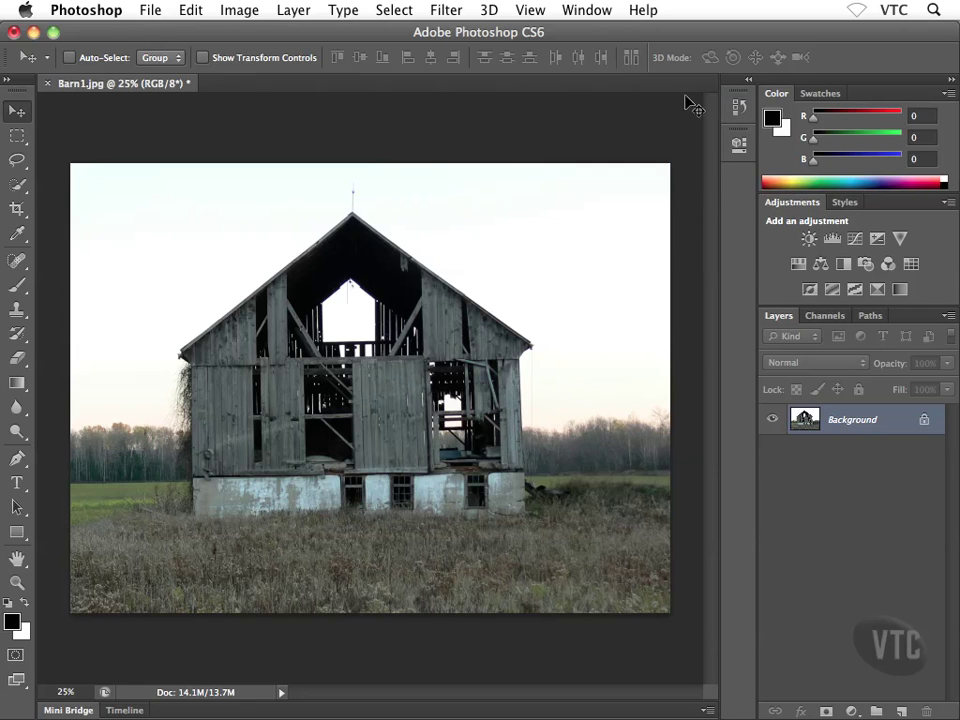
pyautogui.click(738, 147)
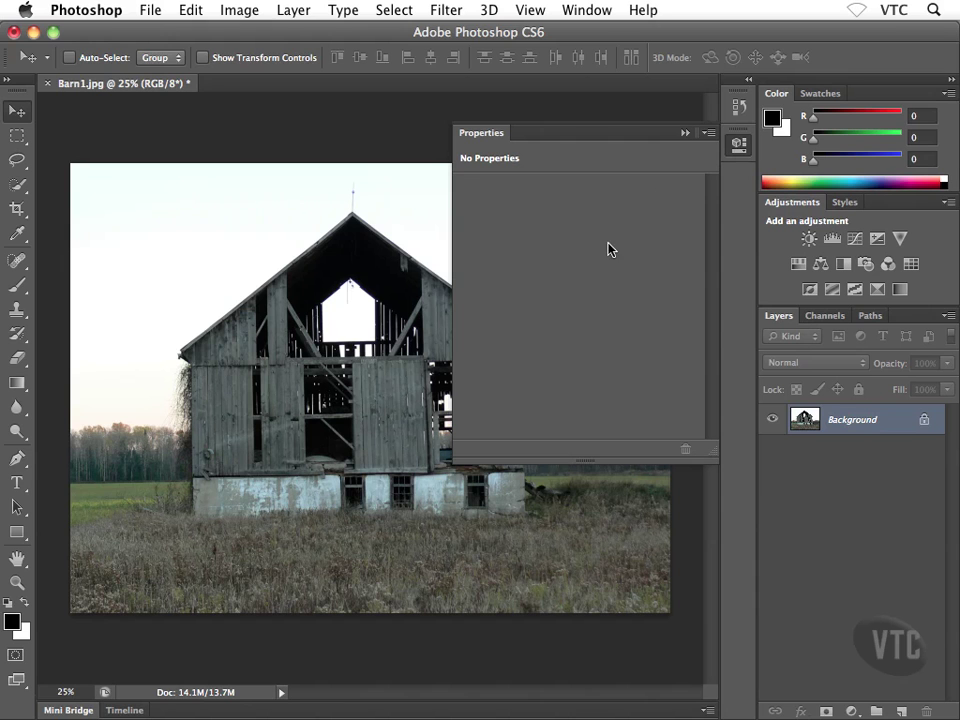
pyautogui.click(685, 132)
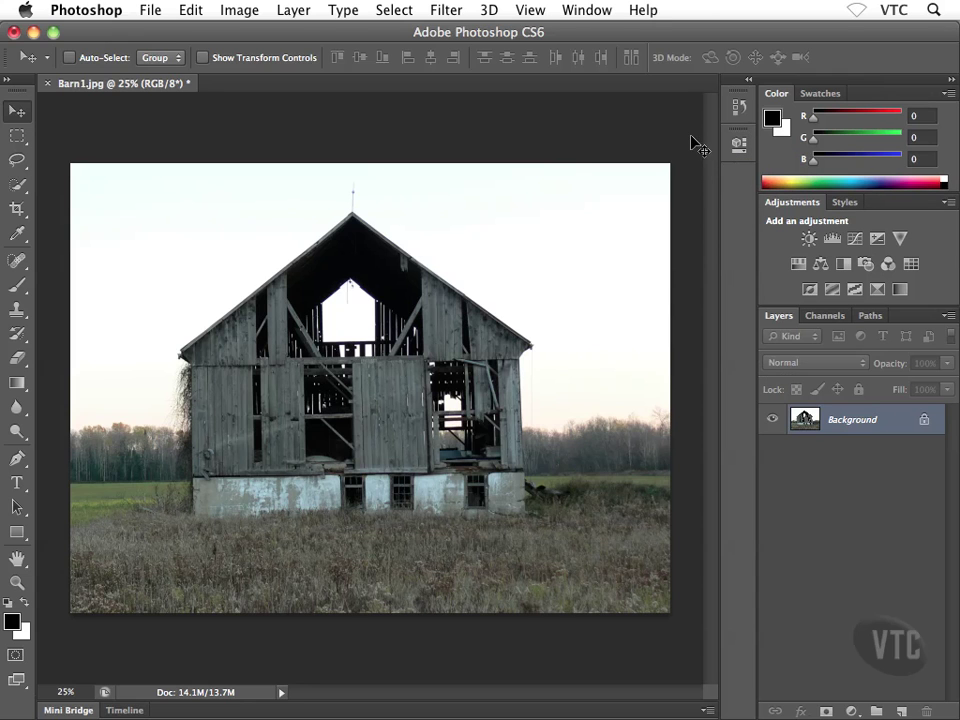
# - Open Layer Comps from the Window menu, toggle it and its Notes tab, collapse it, then reopen Window
pyautogui.click(571, 12)
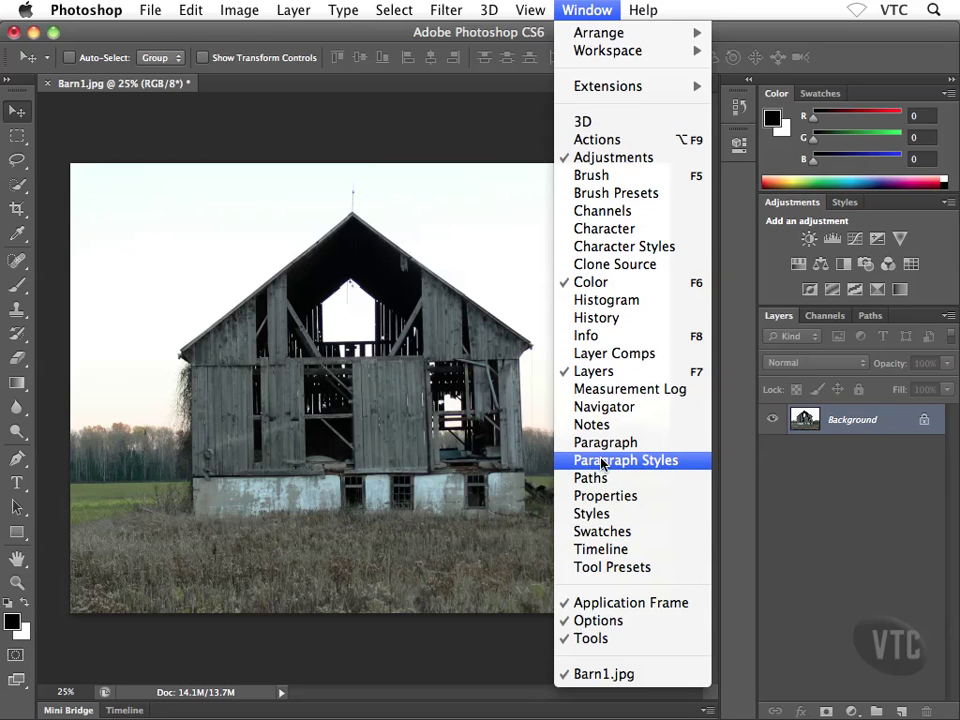
pyautogui.click(583, 355)
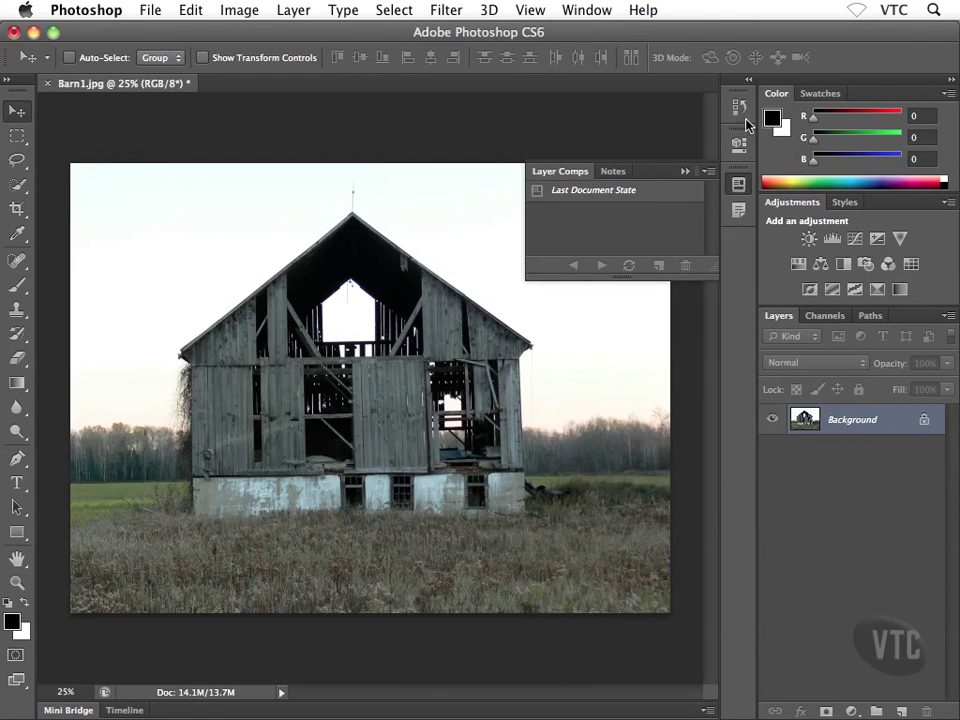
pyautogui.click(686, 173)
pyautogui.click(739, 184)
pyautogui.click(686, 173)
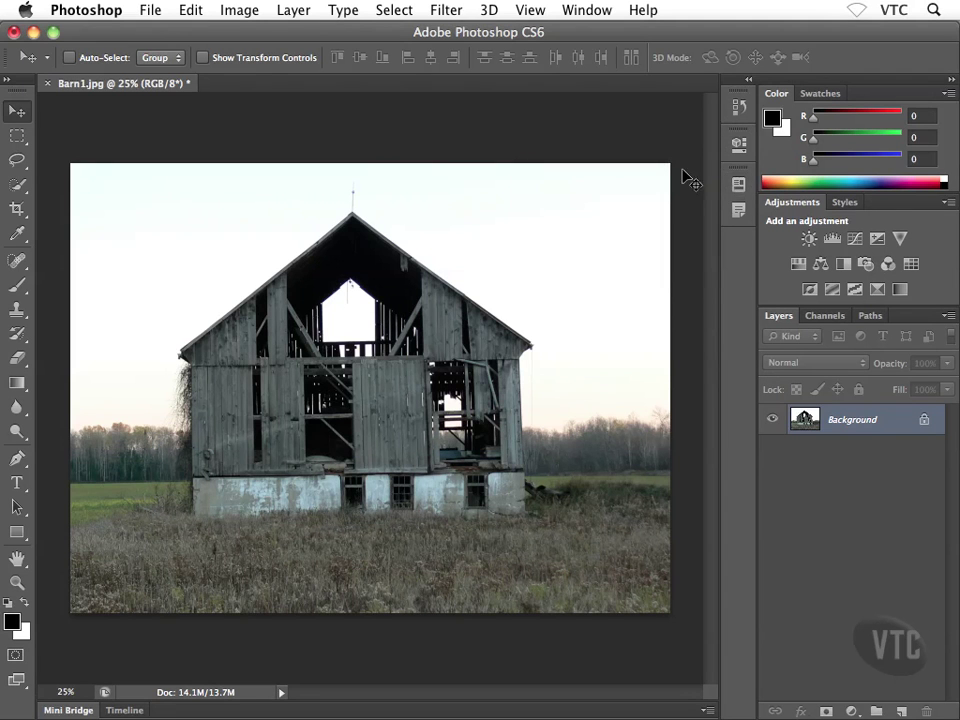
pyautogui.click(739, 185)
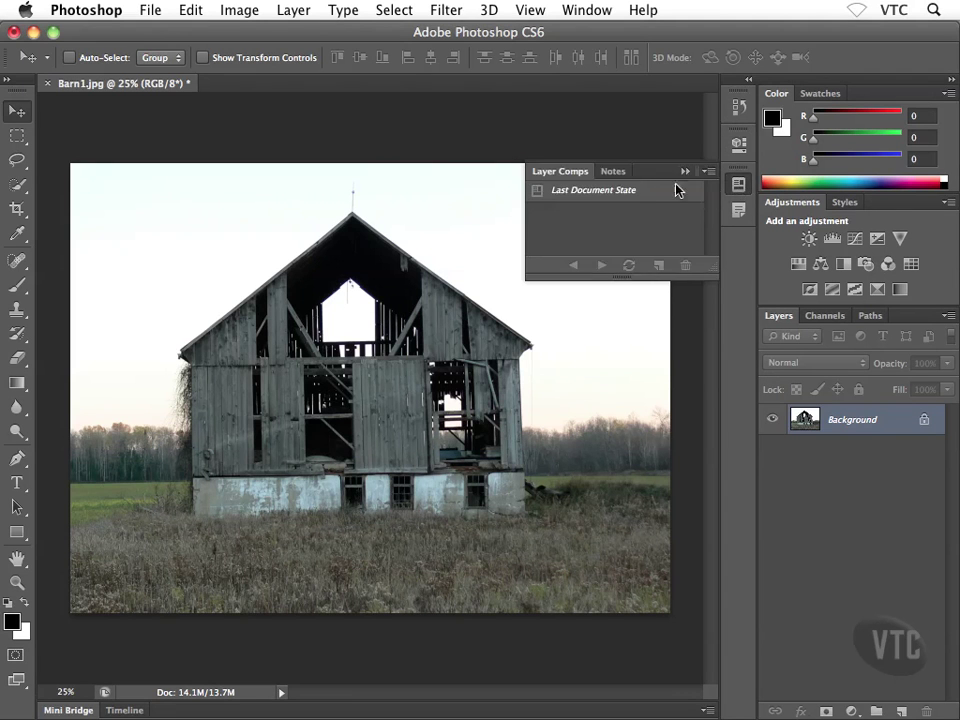
pyautogui.click(611, 175)
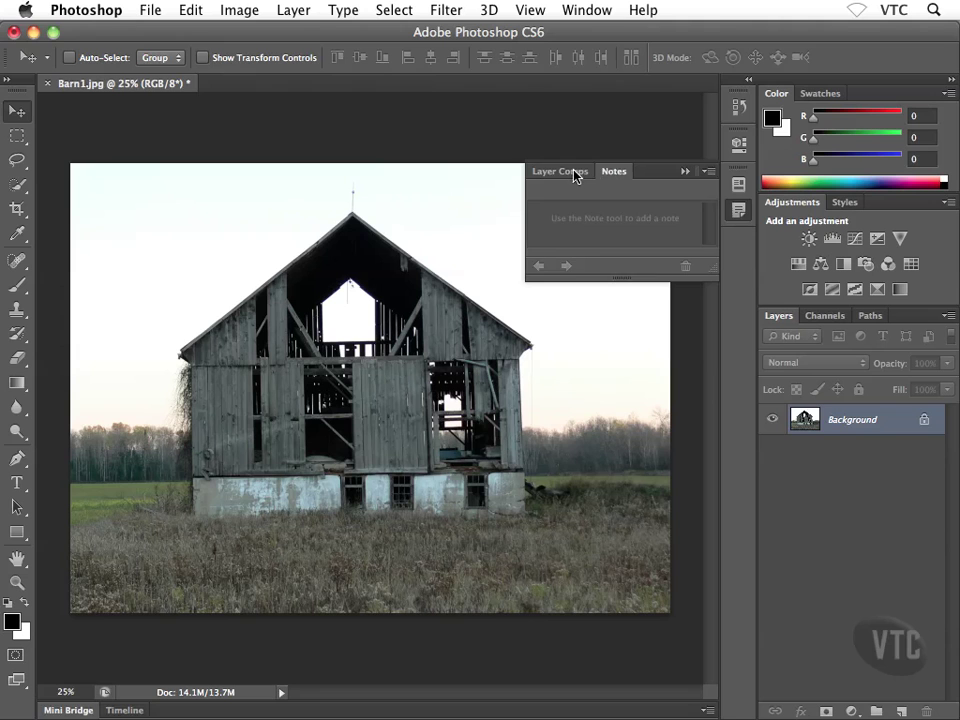
pyautogui.click(575, 176)
pyautogui.click(685, 173)
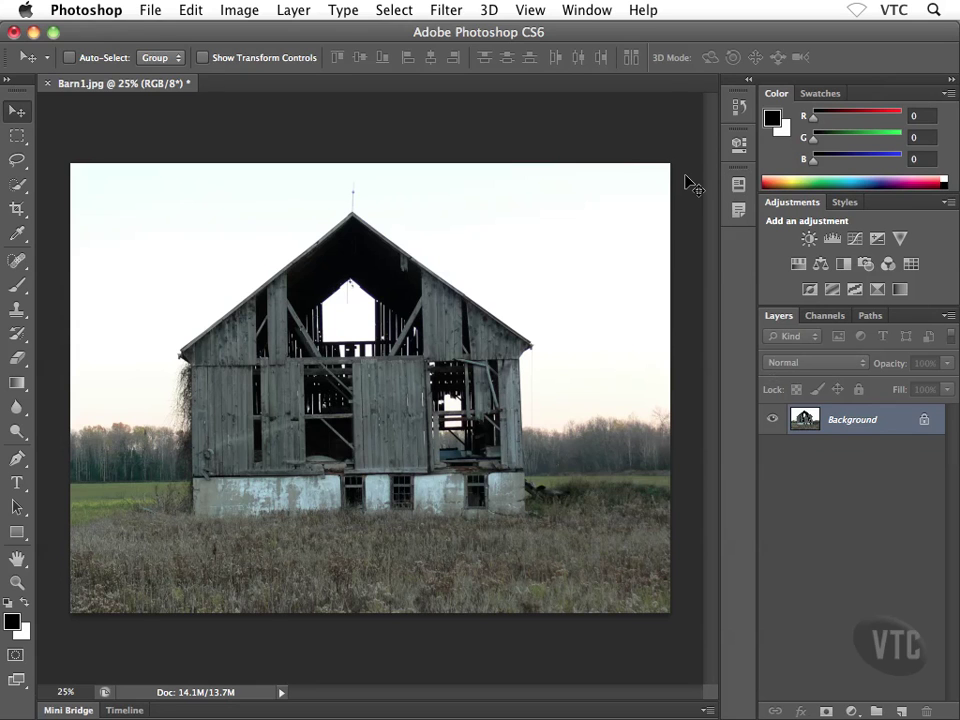
pyautogui.click(585, 10)
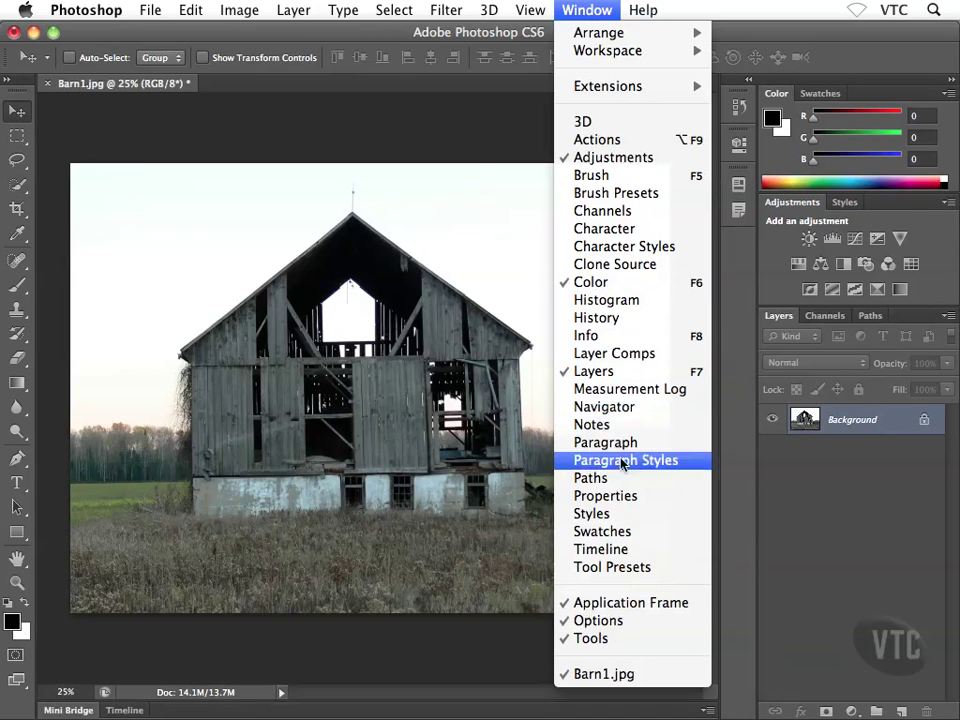
# - Bring Styles to the front, then open Window > Brush and collapse the Brush panel to icons
pyautogui.click(592, 514)
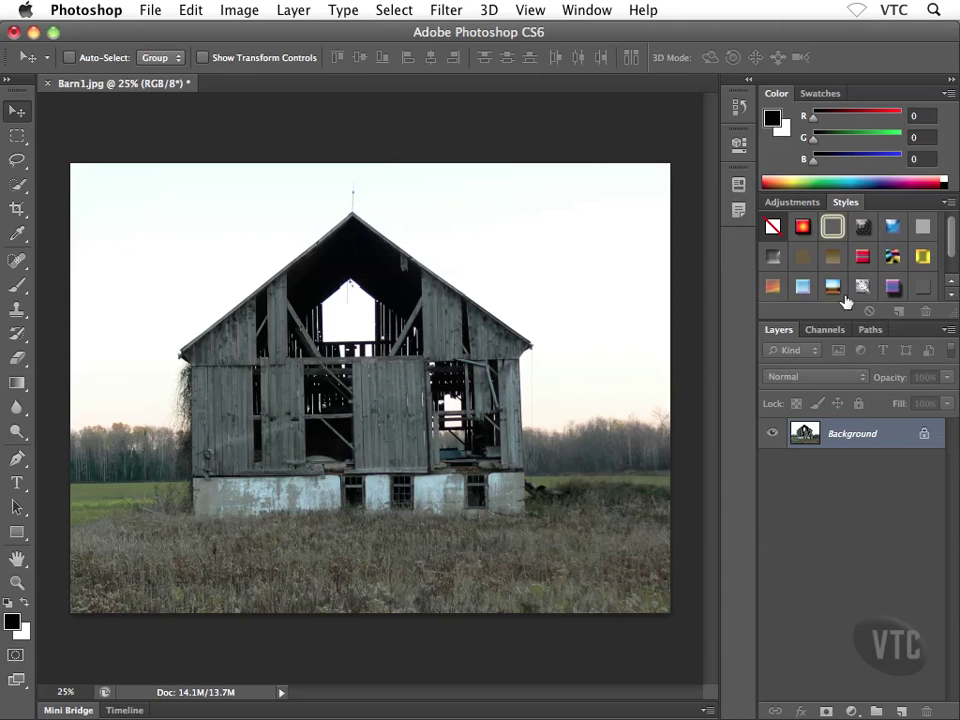
pyautogui.click(576, 12)
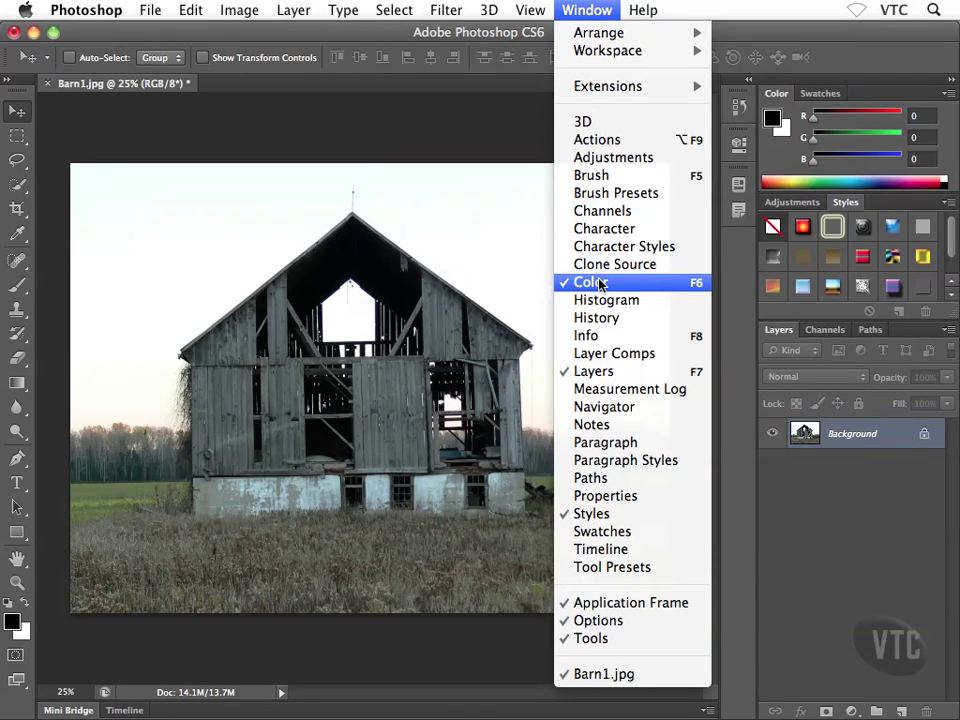
pyautogui.click(620, 177)
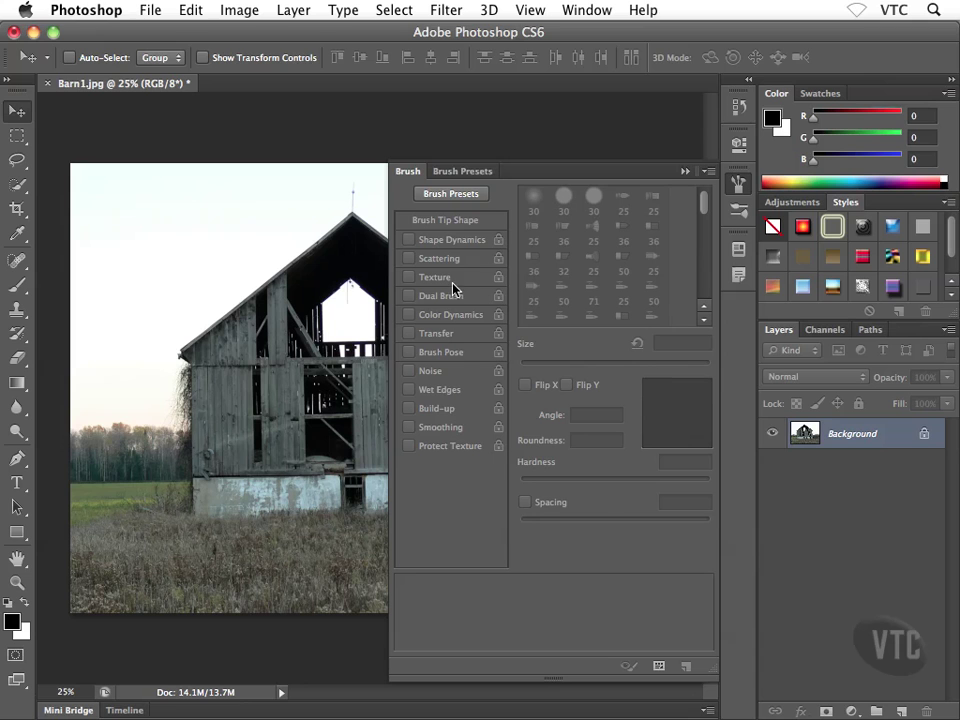
pyautogui.click(685, 172)
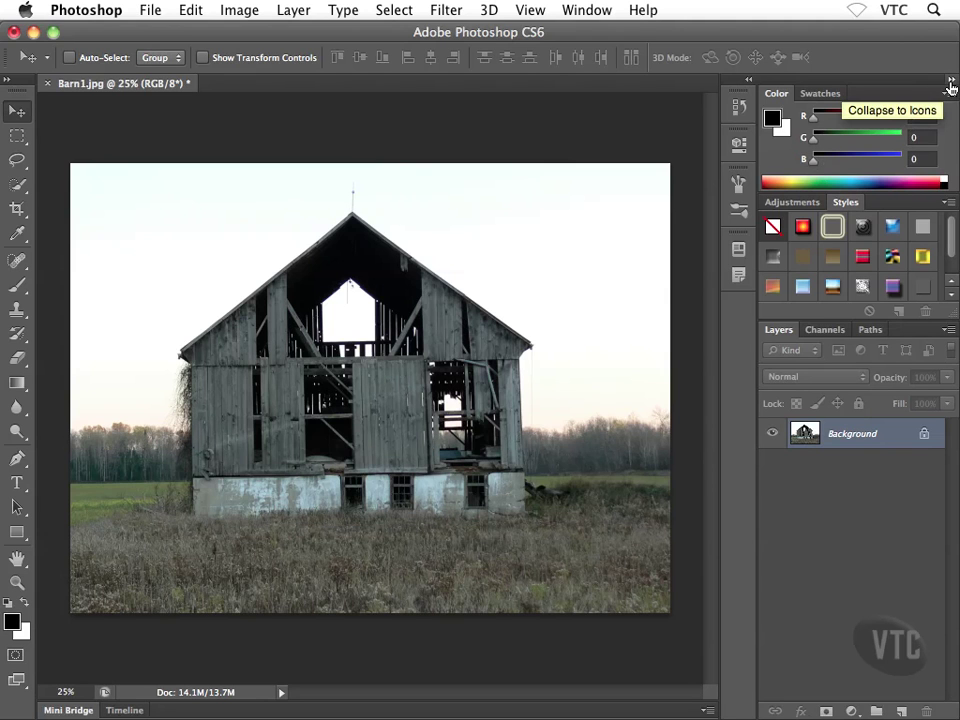
# - Collapse the right dock to labelled icons, preview the Color-through-Channels flyouts, then close the Channels flyout
pyautogui.click(951, 82)
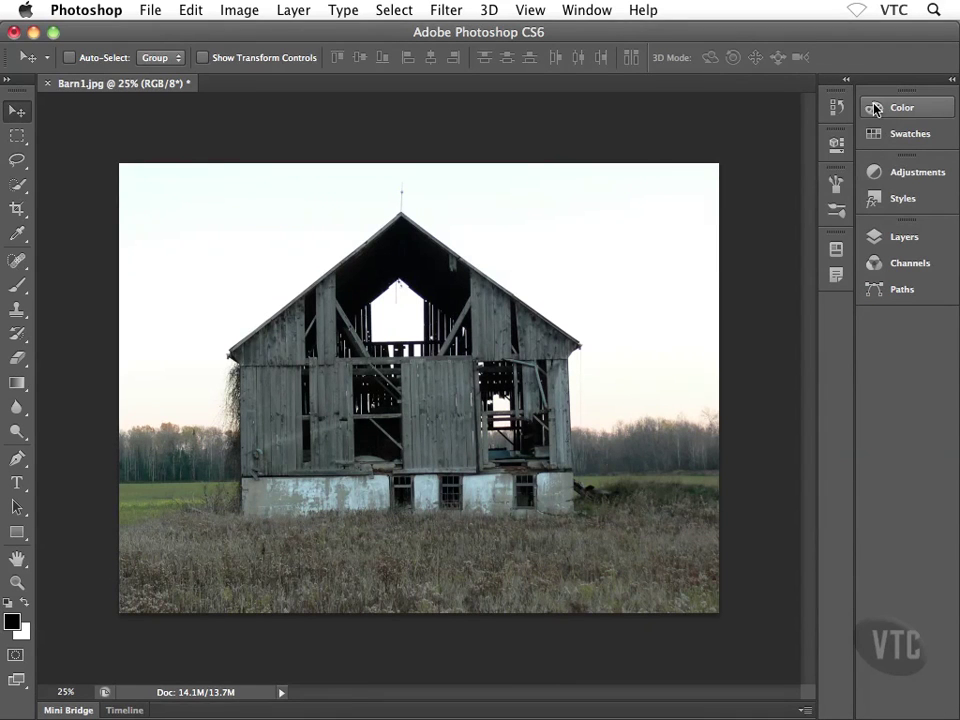
pyautogui.click(905, 112)
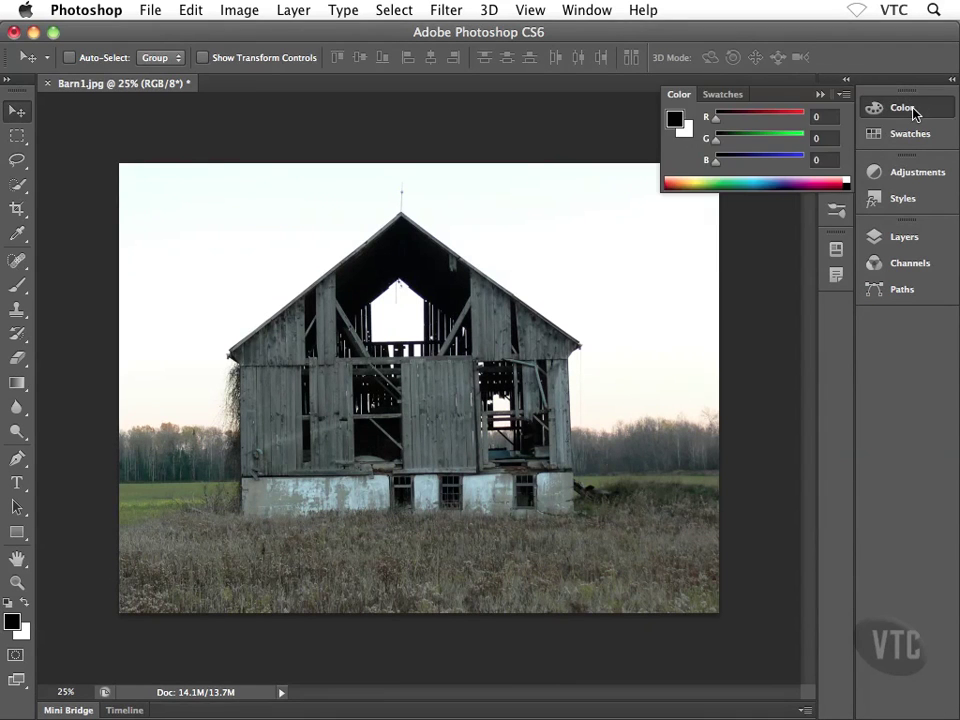
pyautogui.click(911, 135)
pyautogui.click(916, 172)
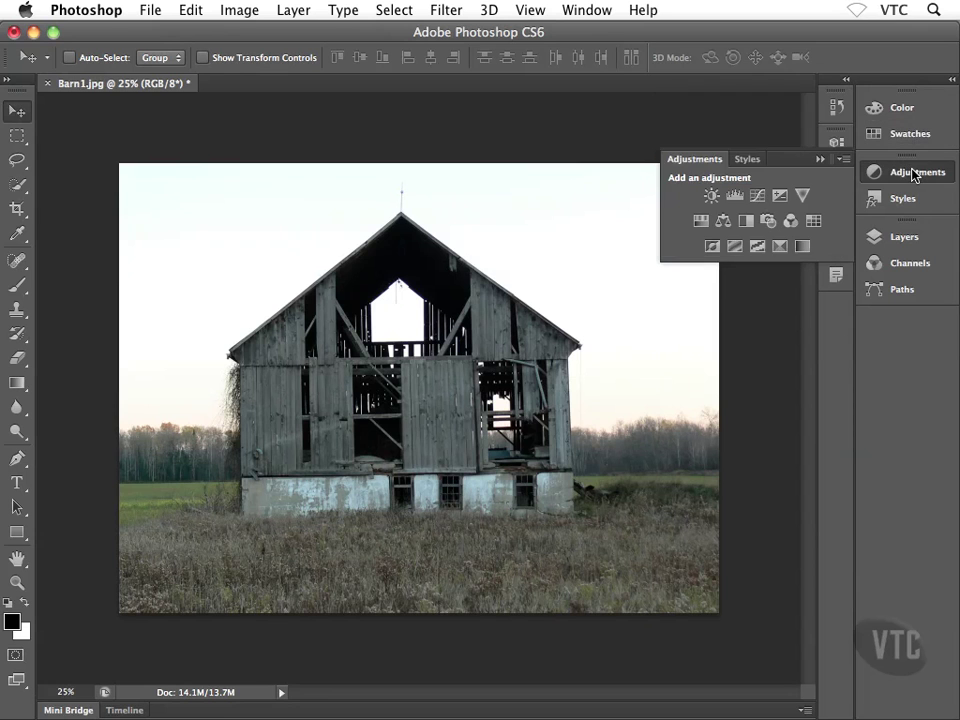
pyautogui.click(912, 197)
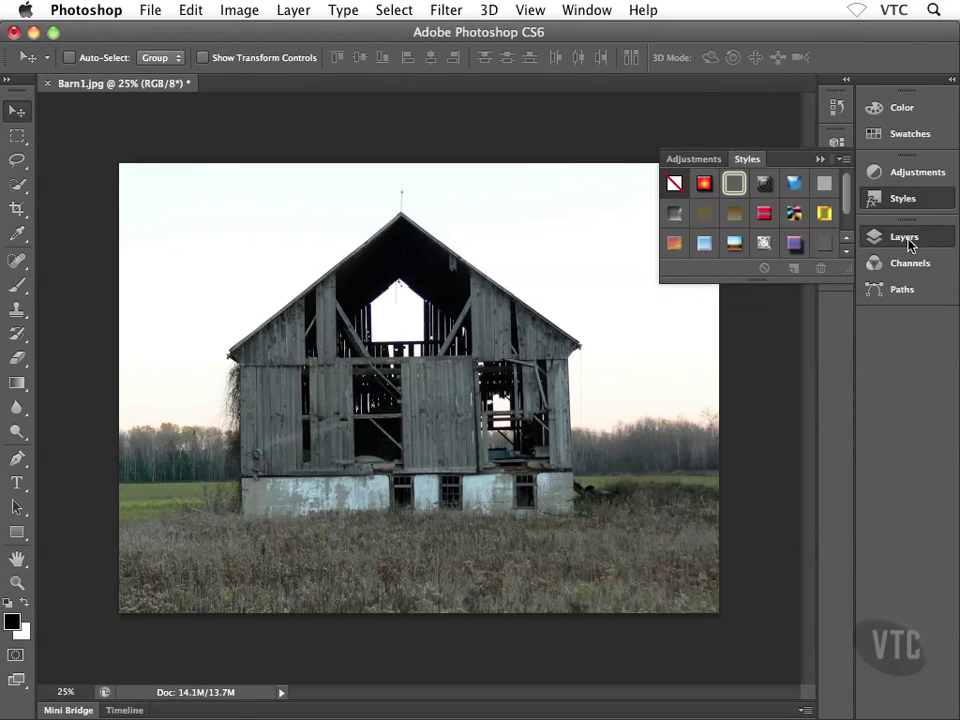
pyautogui.click(908, 240)
pyautogui.click(910, 262)
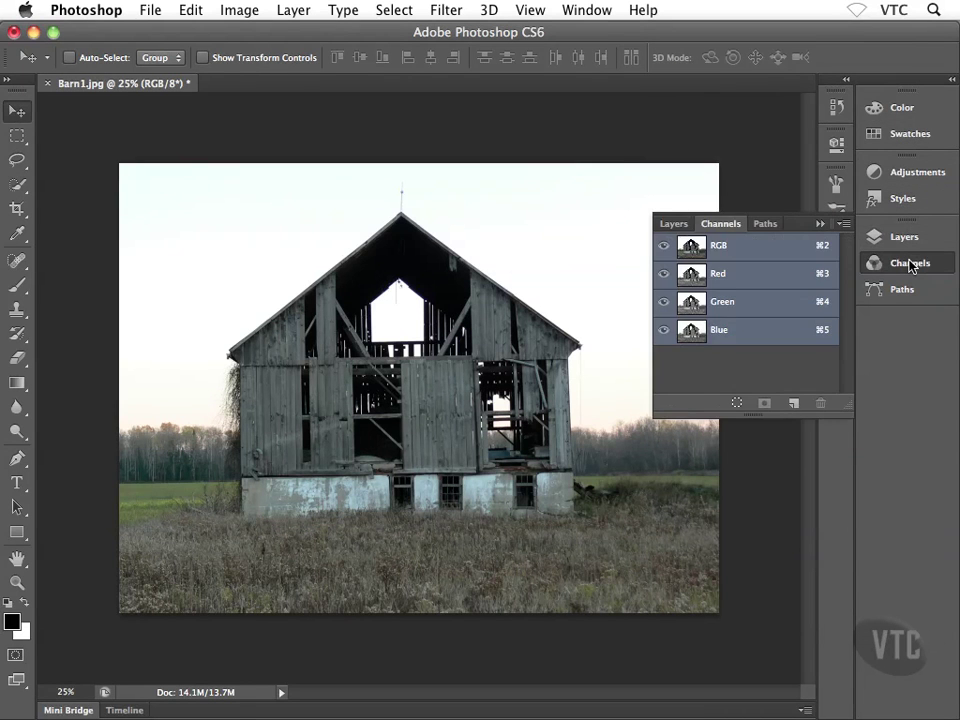
pyautogui.click(820, 226)
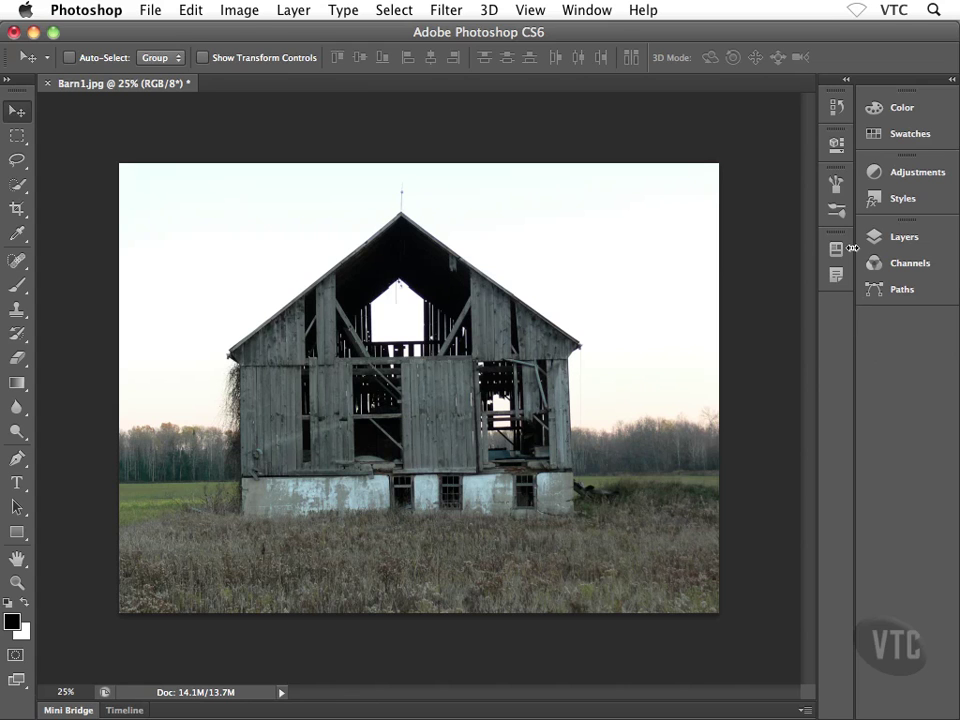
# - Narrow the Color column to bare icons, test the Swatches, History and Layers flyouts, widen History column
pyautogui.moveTo(851, 313); pyautogui.dragTo(913, 325)
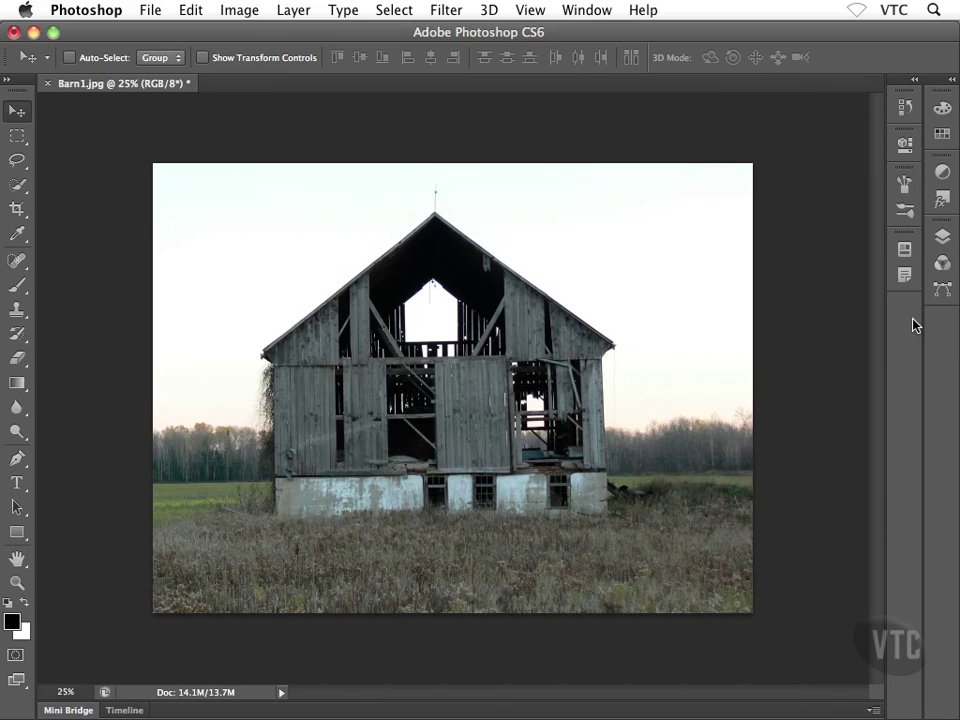
pyautogui.click(940, 135)
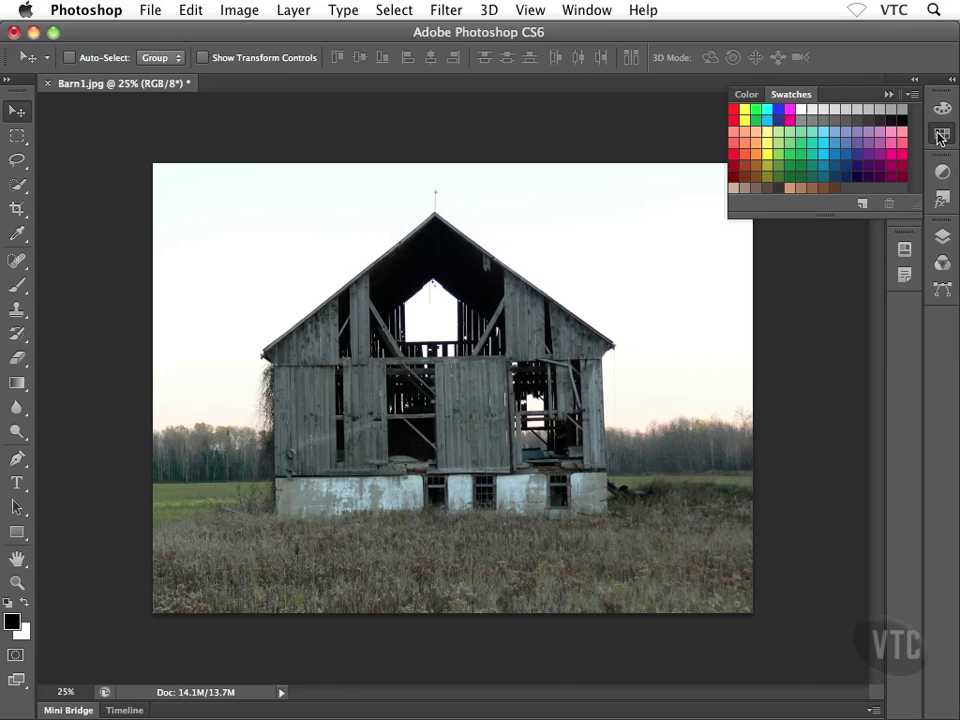
pyautogui.click(888, 94)
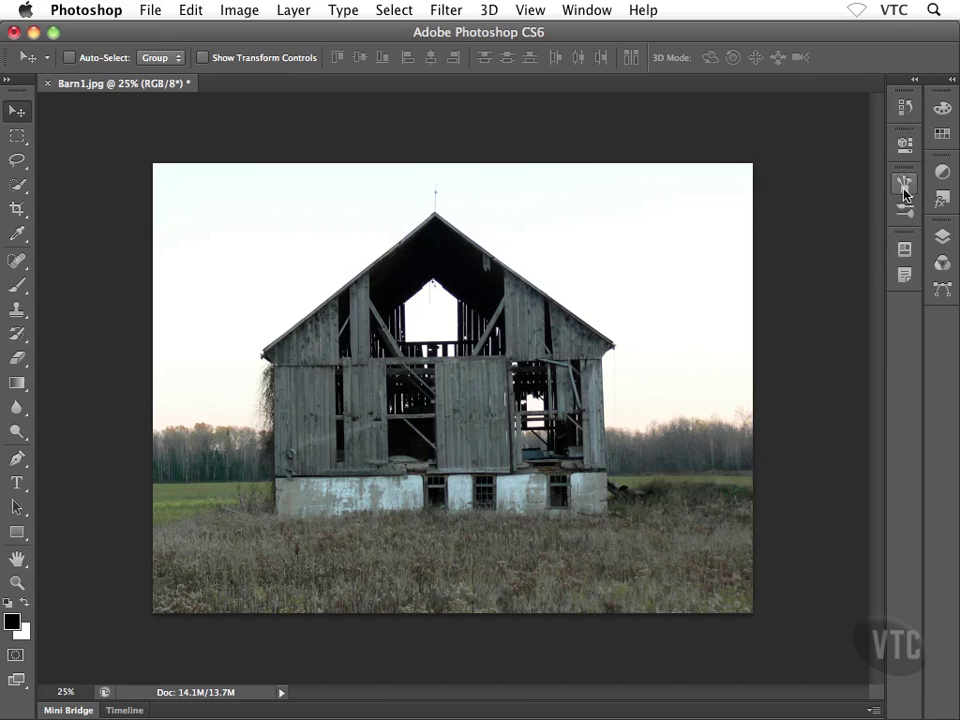
pyautogui.click(904, 106)
pyautogui.click(851, 94)
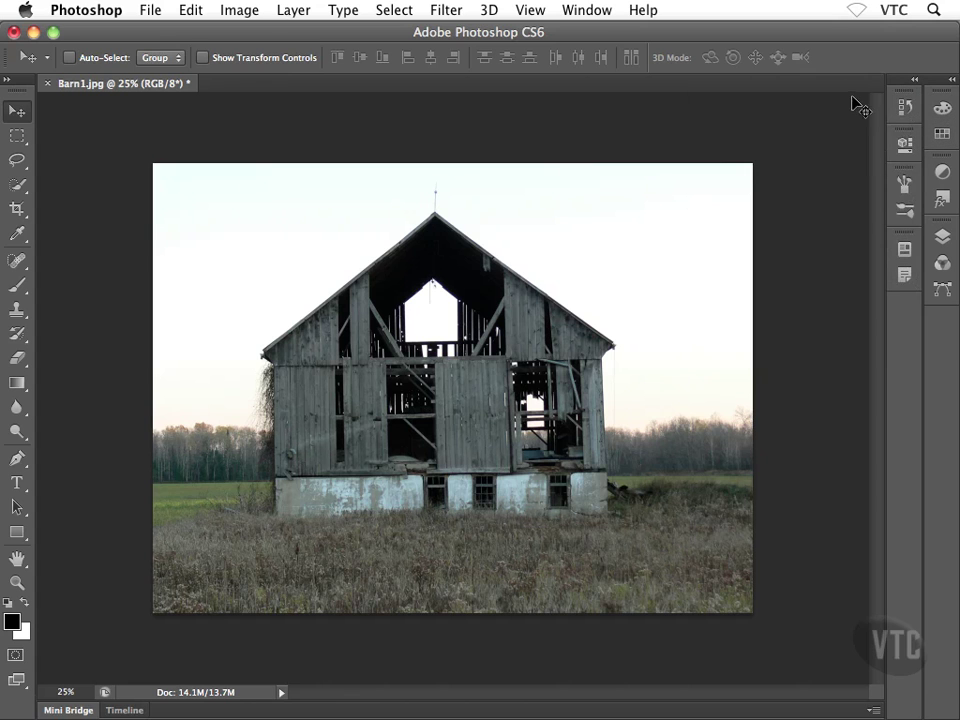
pyautogui.click(942, 236)
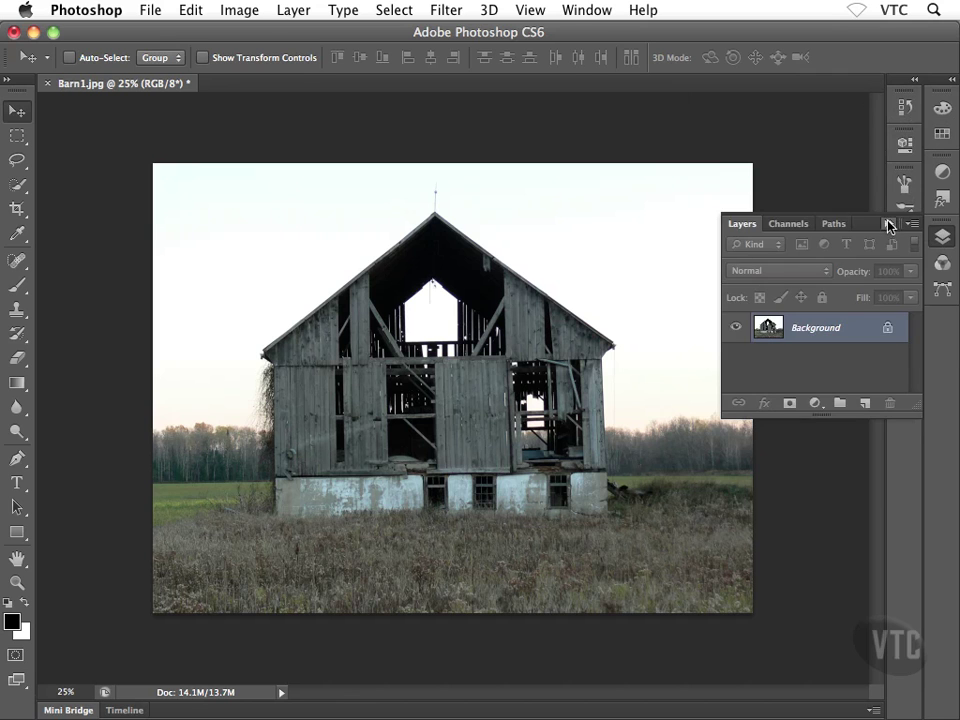
pyautogui.click(888, 223)
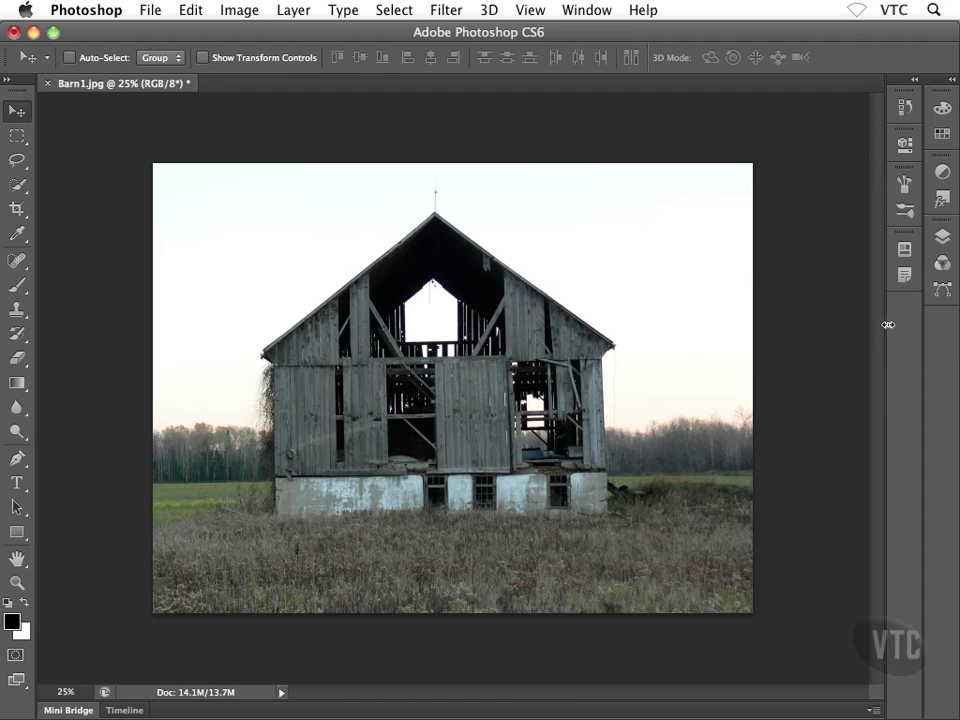
pyautogui.moveTo(888, 325); pyautogui.dragTo(818, 333)
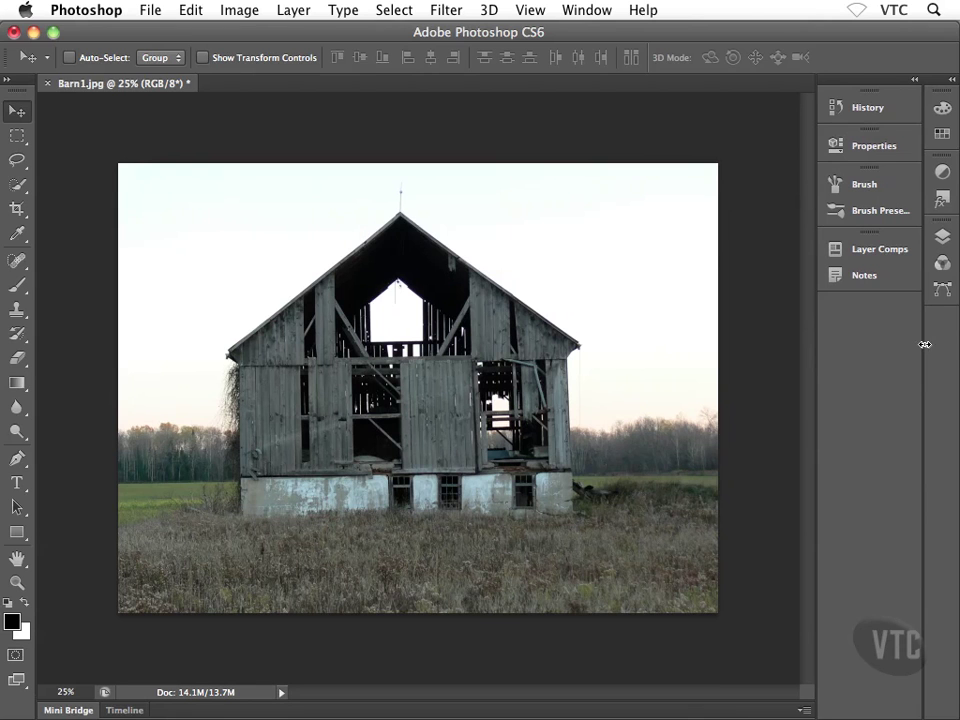
# - Widen and test the History column, shrink it back to icons, then widen the Color column to show names
pyautogui.moveTo(925, 344)
pyautogui.mouseDown()
pyautogui.moveTo(860, 355)
pyautogui.moveTo(925, 325)
pyautogui.mouseUp()
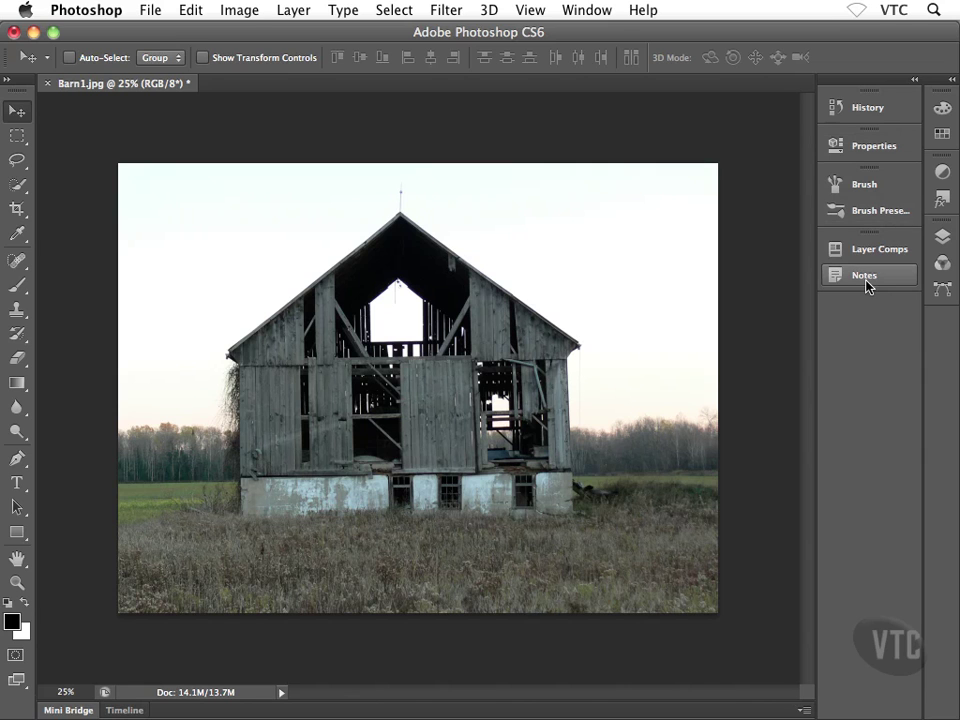
pyautogui.moveTo(815, 328); pyautogui.dragTo(777, 331)
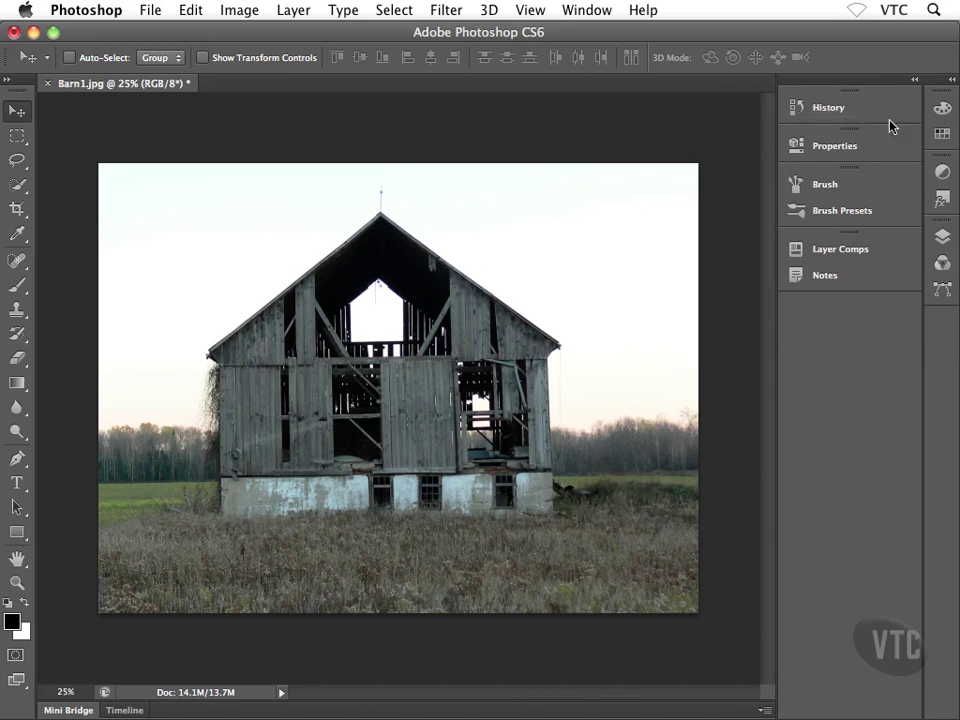
pyautogui.click(913, 80)
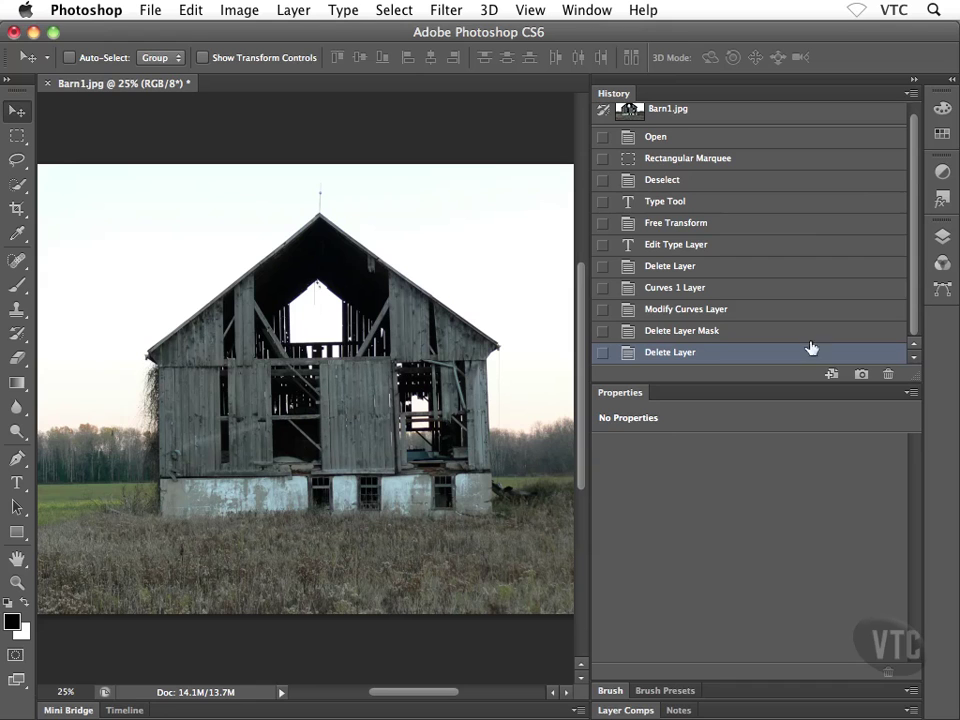
pyautogui.click(912, 80)
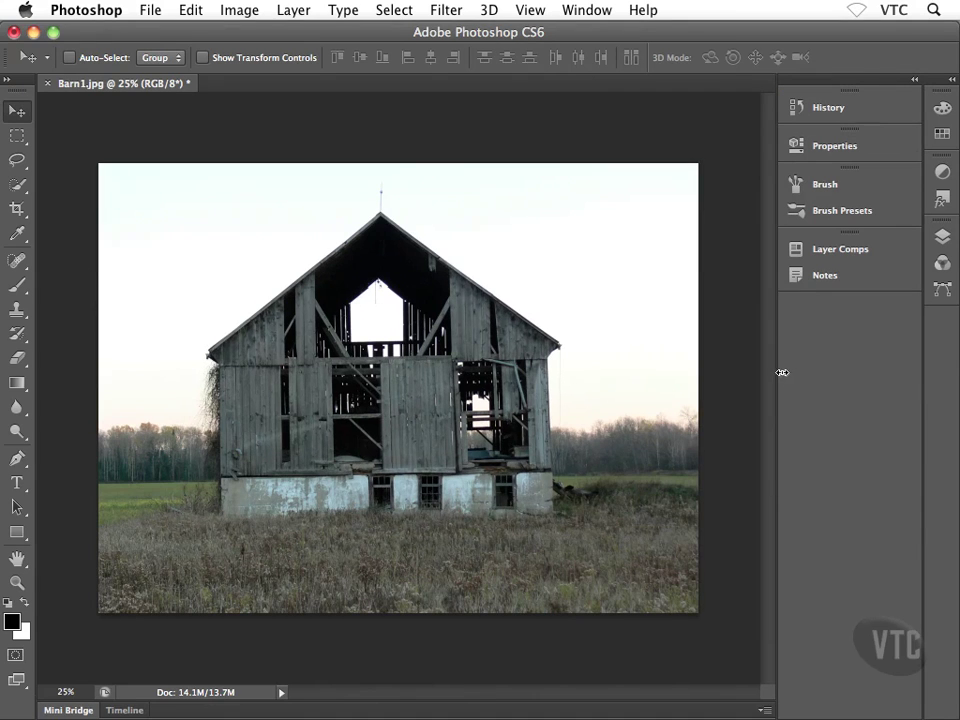
pyautogui.moveTo(780, 373); pyautogui.dragTo(881, 366)
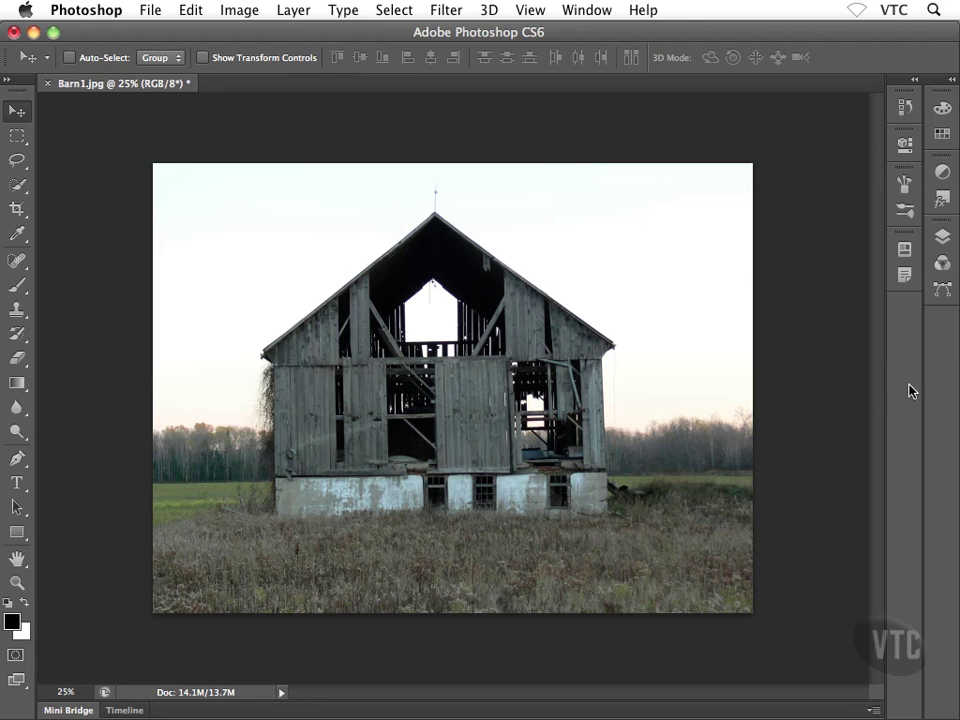
pyautogui.moveTo(922, 390); pyautogui.dragTo(797, 393)
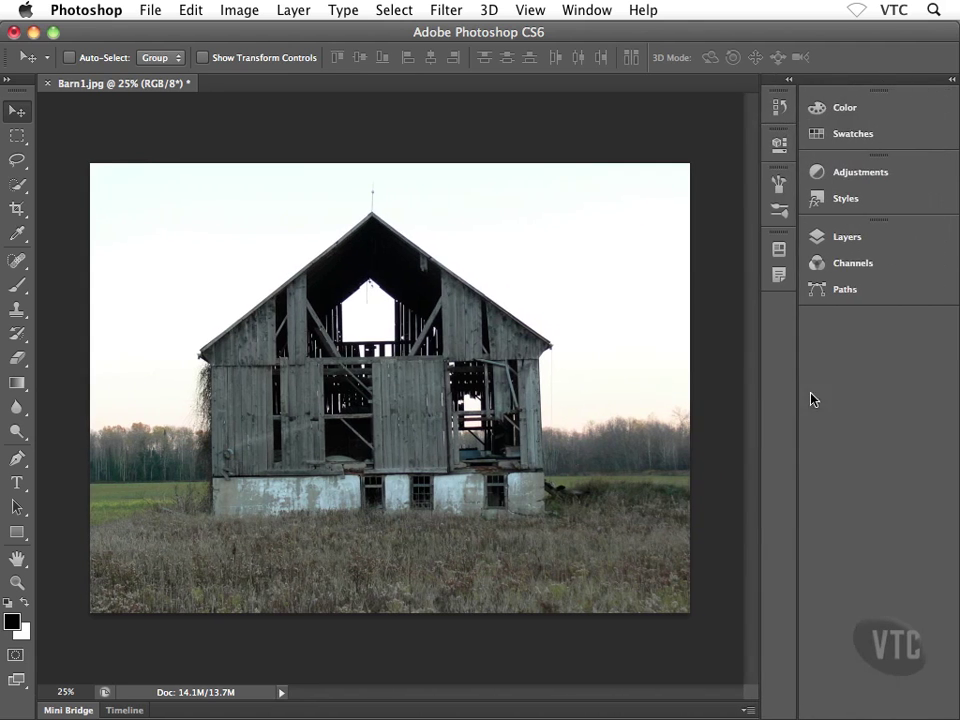
# - Expand the dock to full panels and minimize the Color/Swatches and Adjustments/Styles groups to tab rows
pyautogui.click(951, 80)
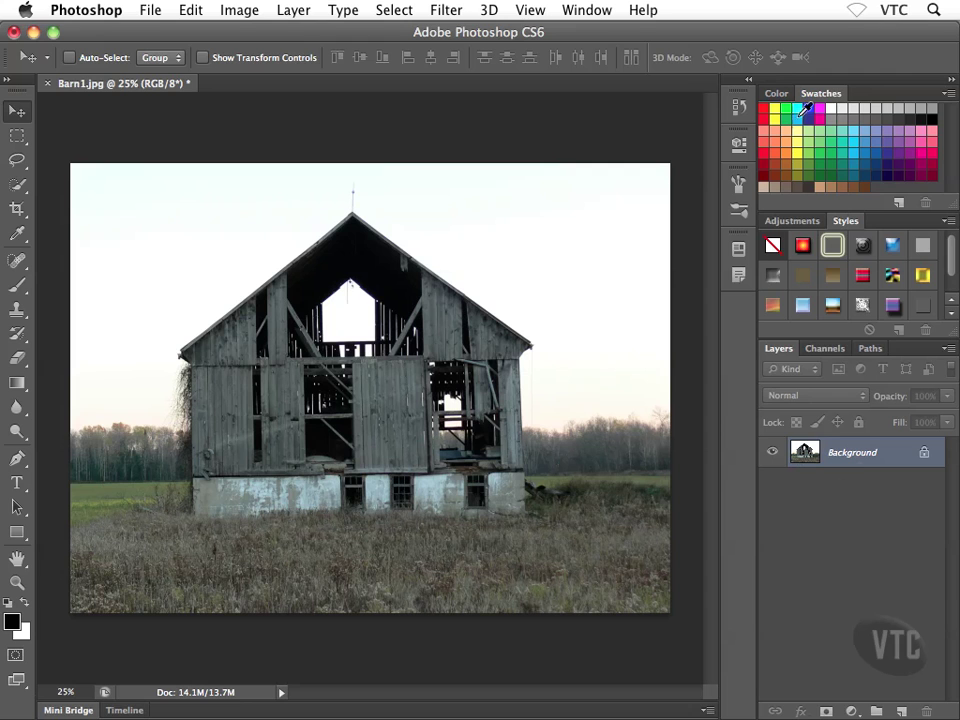
pyautogui.click(777, 94)
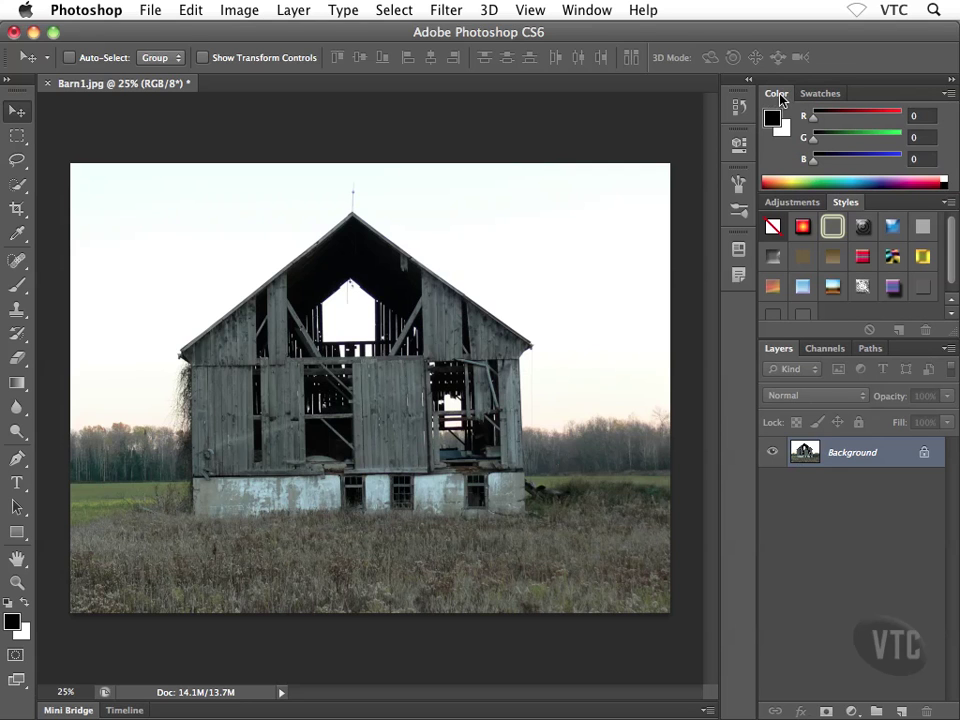
pyautogui.doubleClick(777, 94)
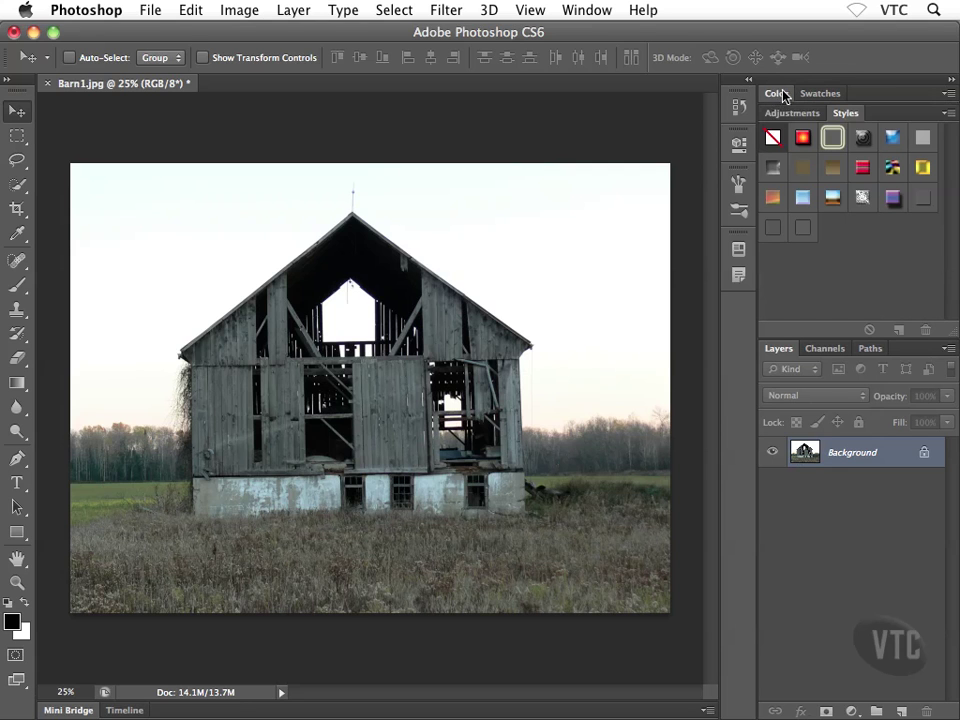
pyautogui.click(785, 114)
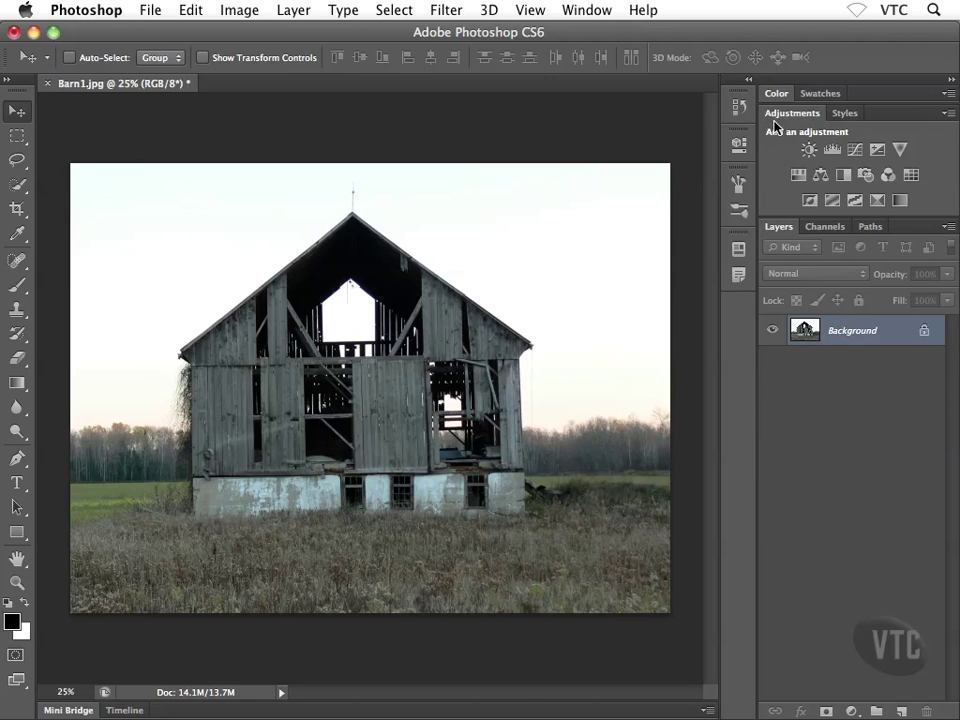
pyautogui.doubleClick(775, 115)
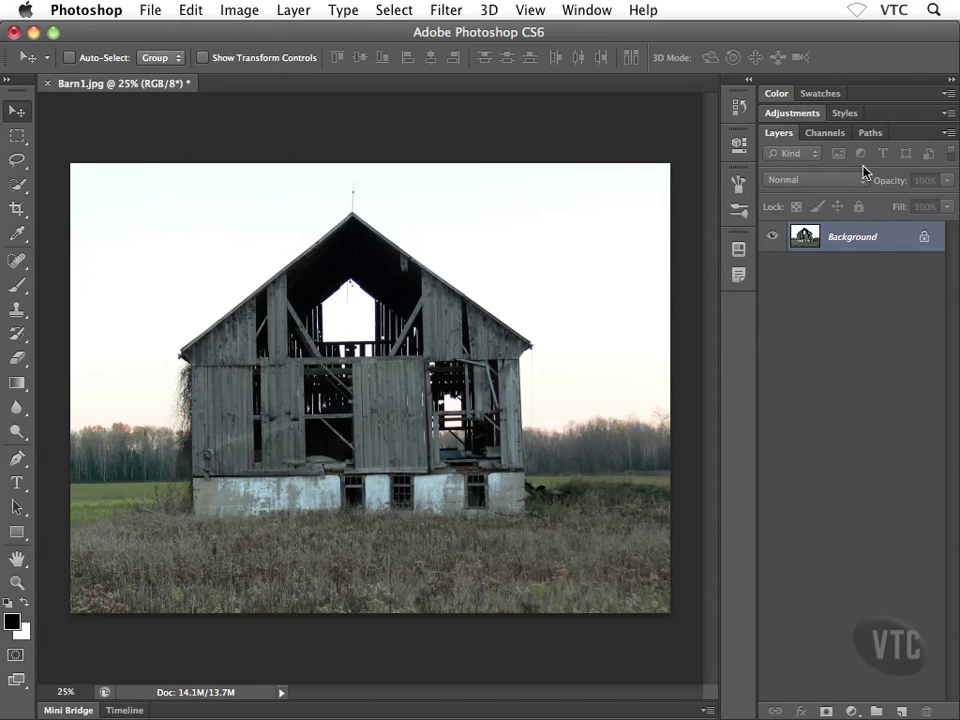
pyautogui.click(820, 96)
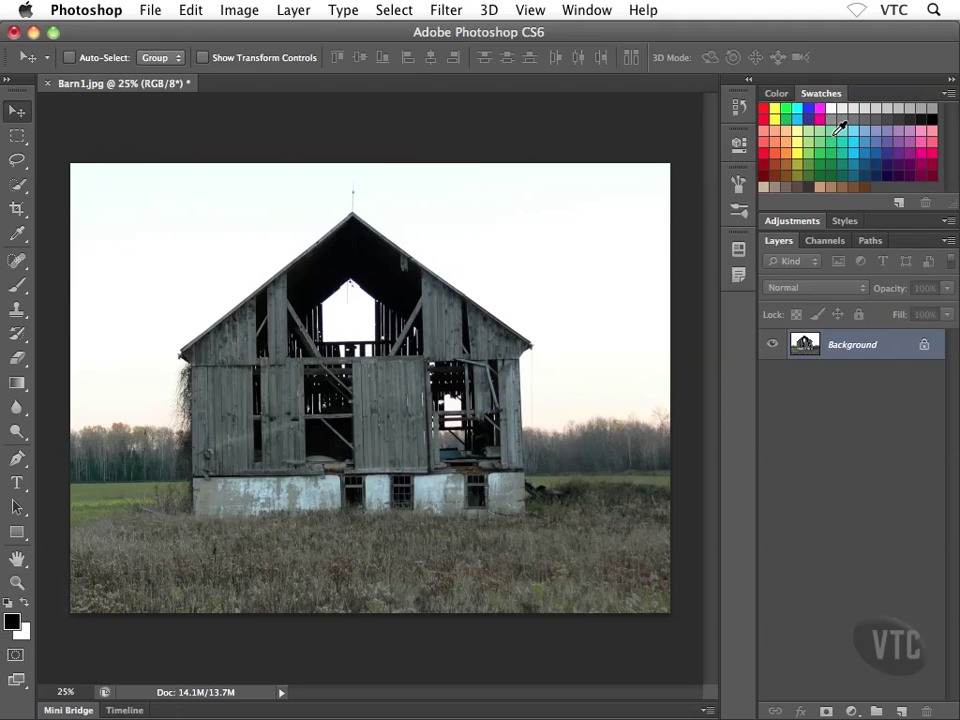
pyautogui.click(822, 95)
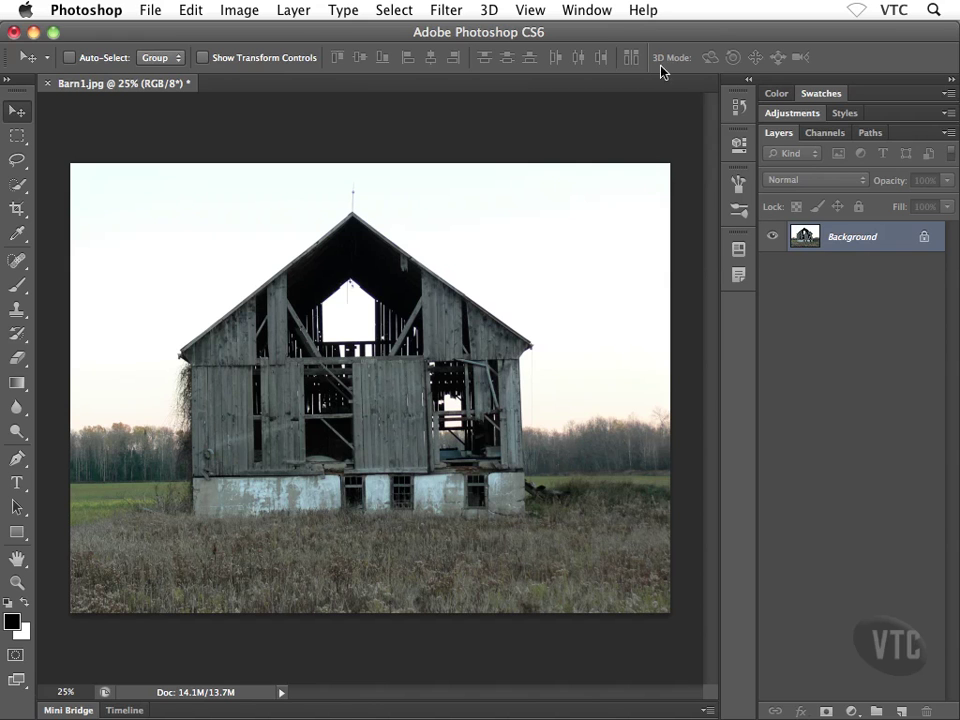
pyautogui.click(595, 9)
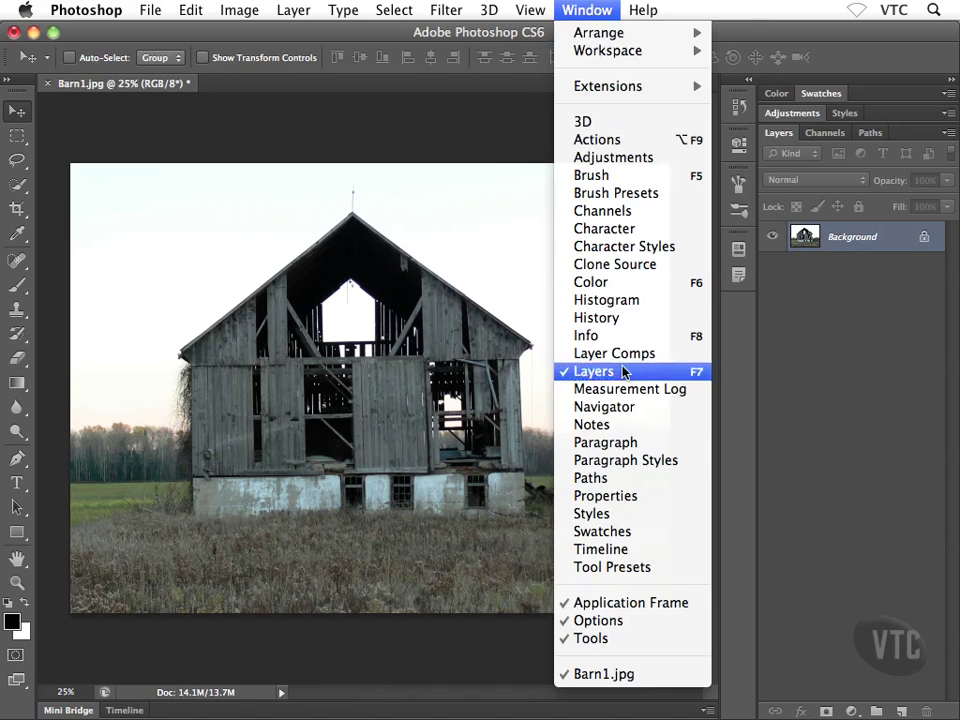
pyautogui.click(768, 369)
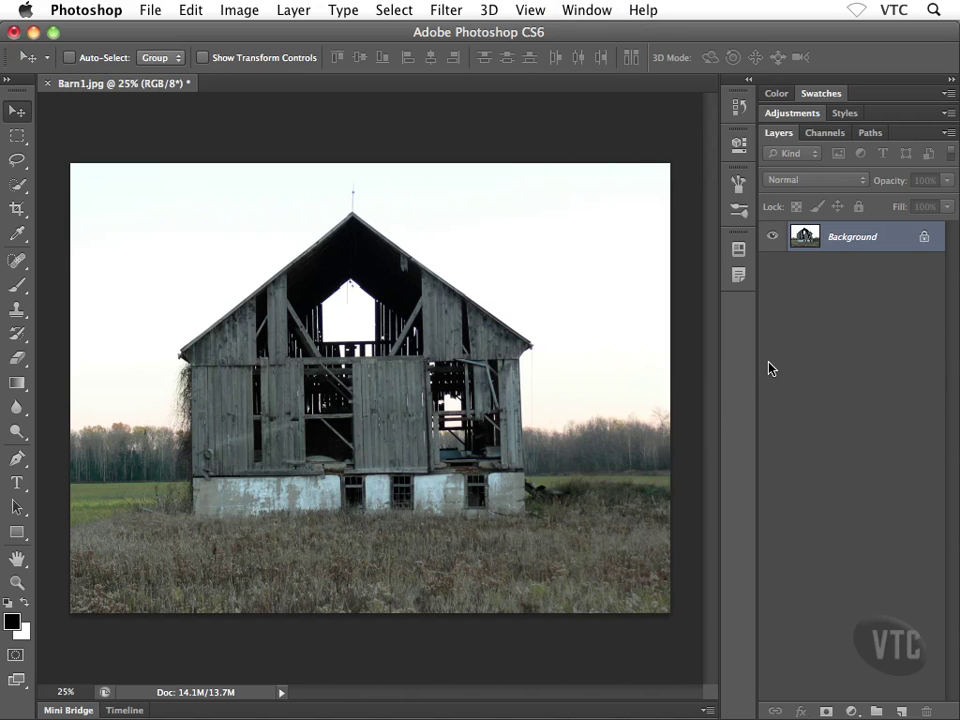
pyautogui.click(948, 82)
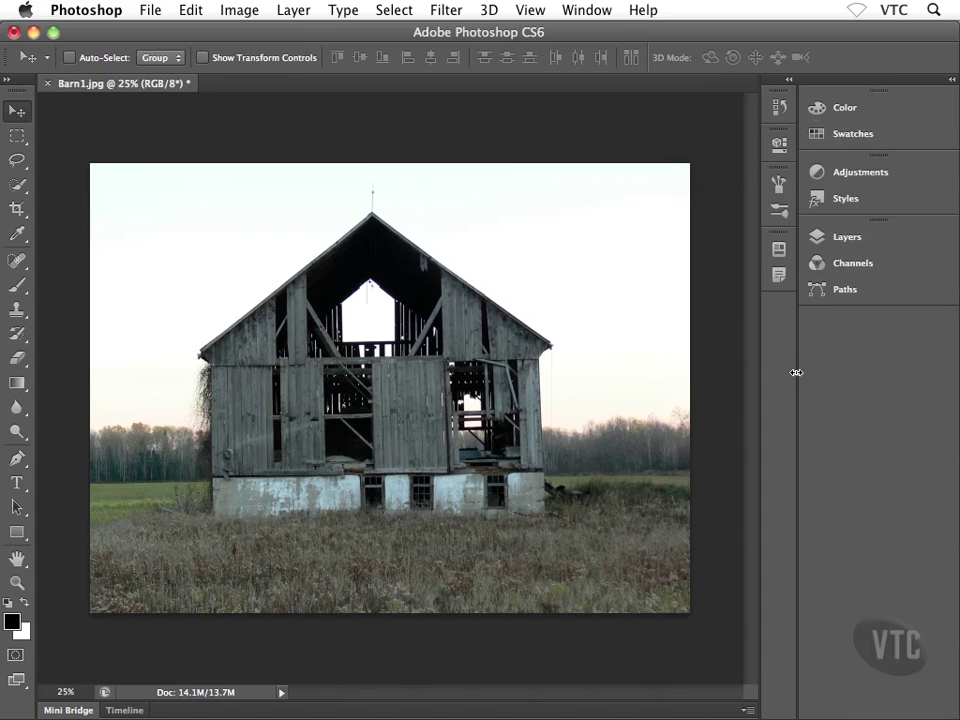
pyautogui.moveTo(793, 373); pyautogui.dragTo(924, 375)
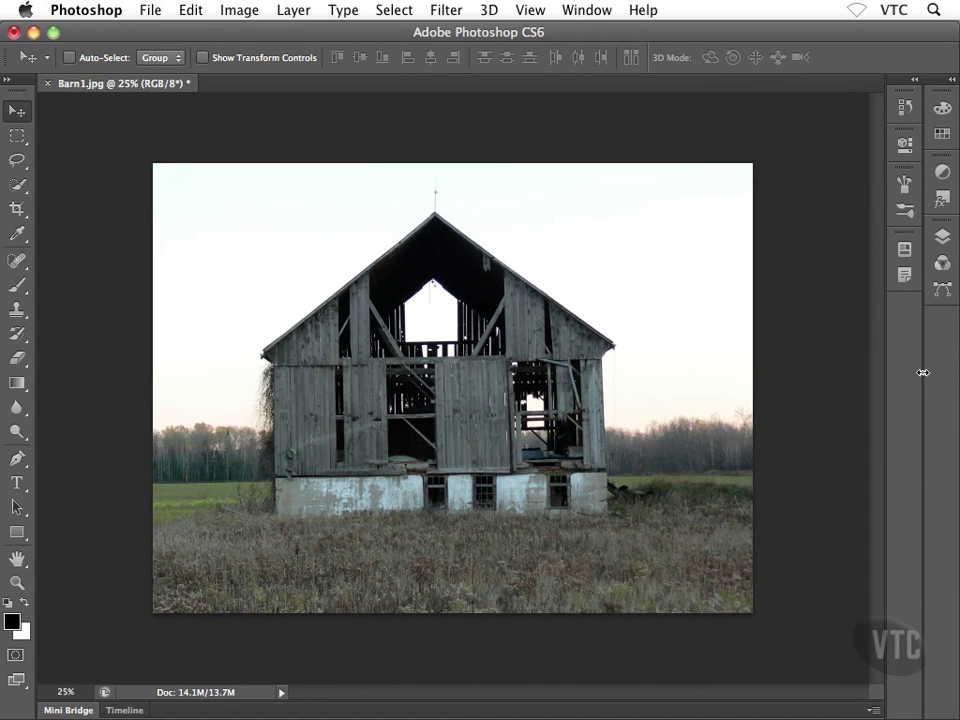
pyautogui.click(950, 80)
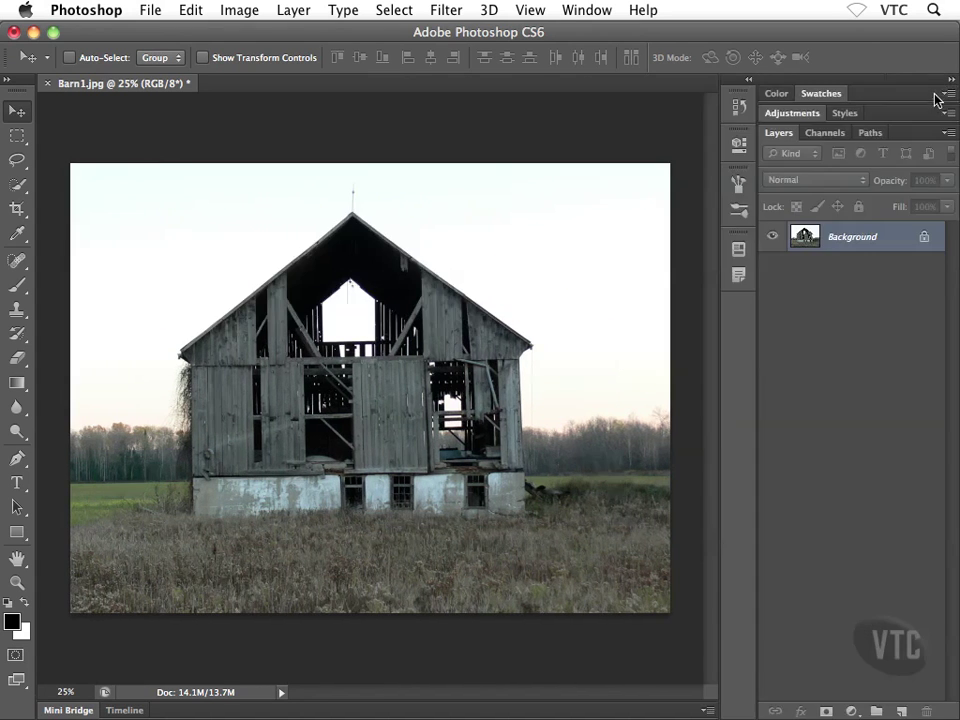
pyautogui.click(748, 80)
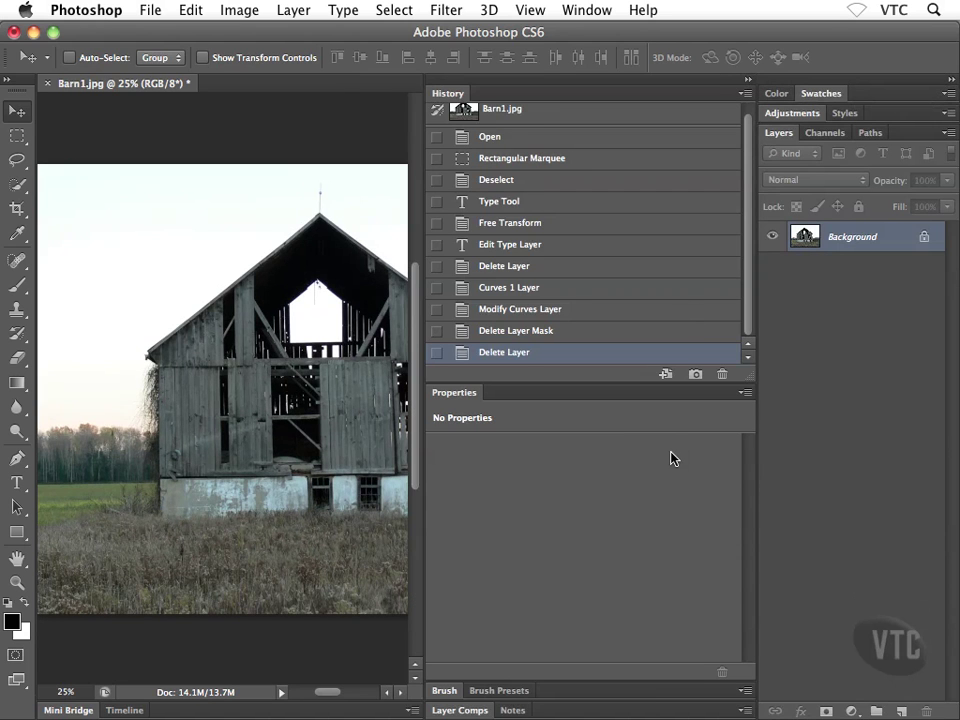
pyautogui.click(748, 80)
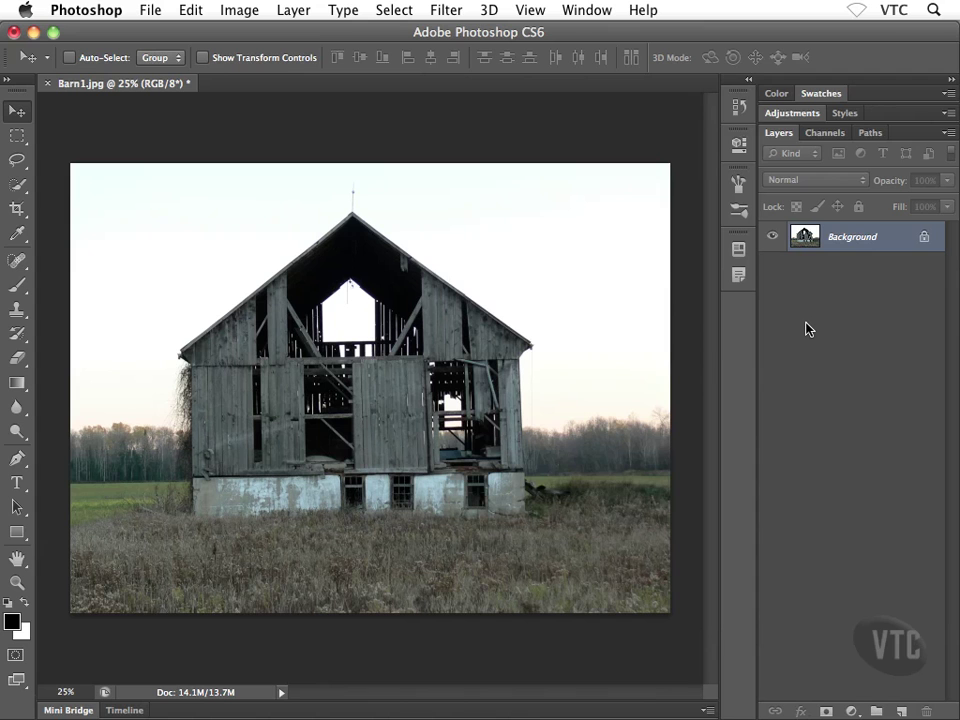